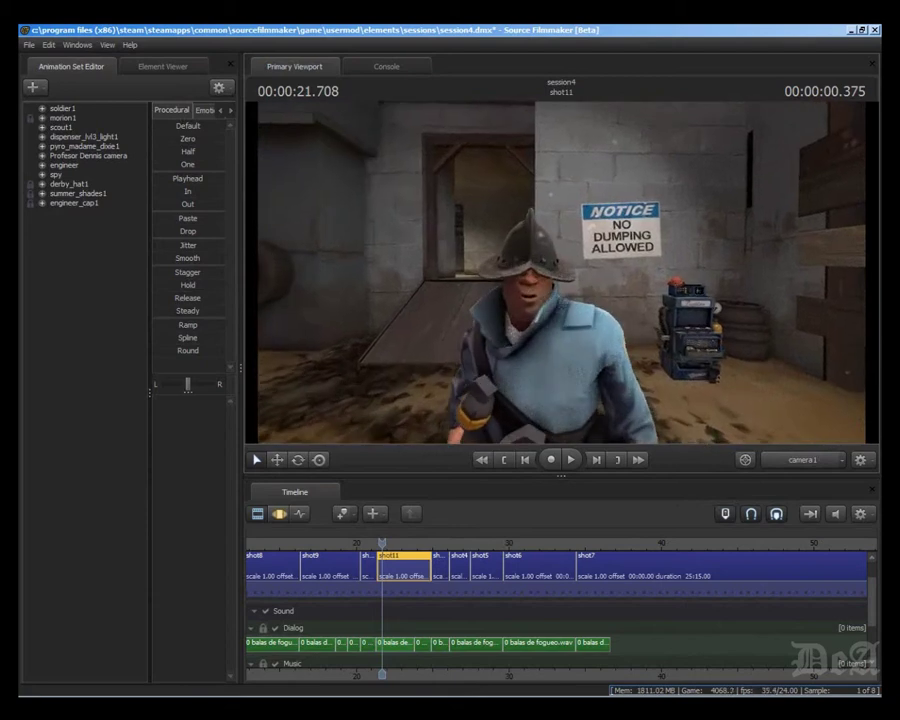
- Play back the sequence from shot11 through to shot7 to review the animation
left_click(572, 459)
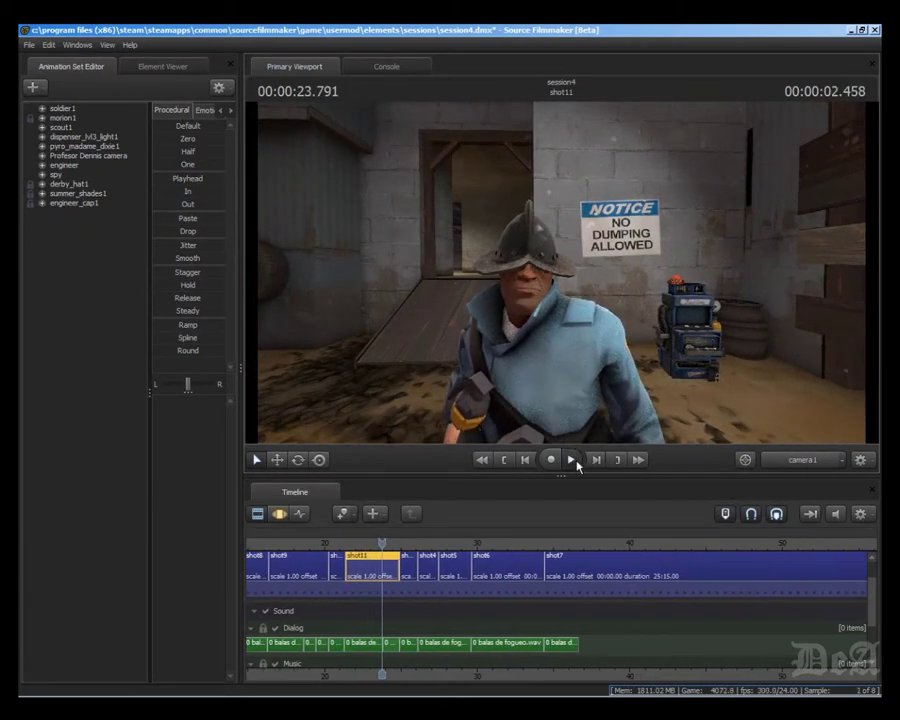
left_click_drag(382, 543, 375, 543)
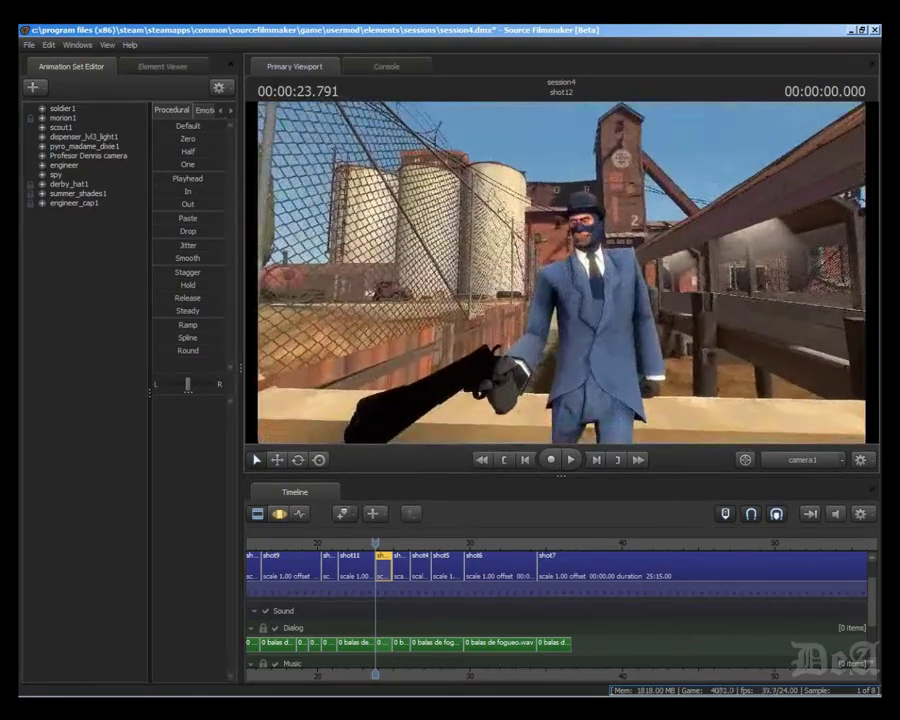
left_click(571, 459)
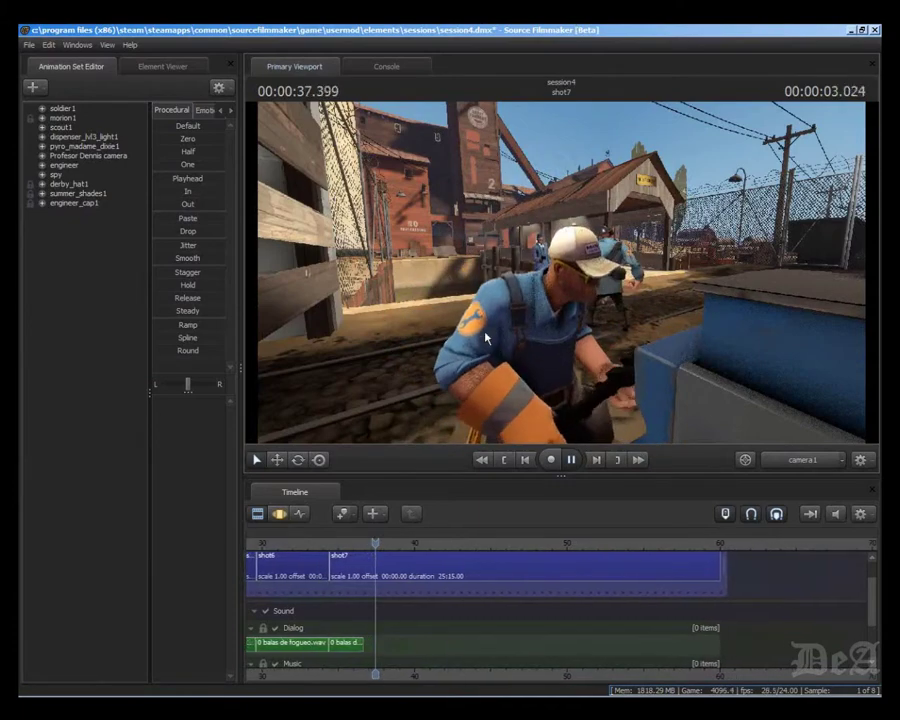
left_click(572, 461)
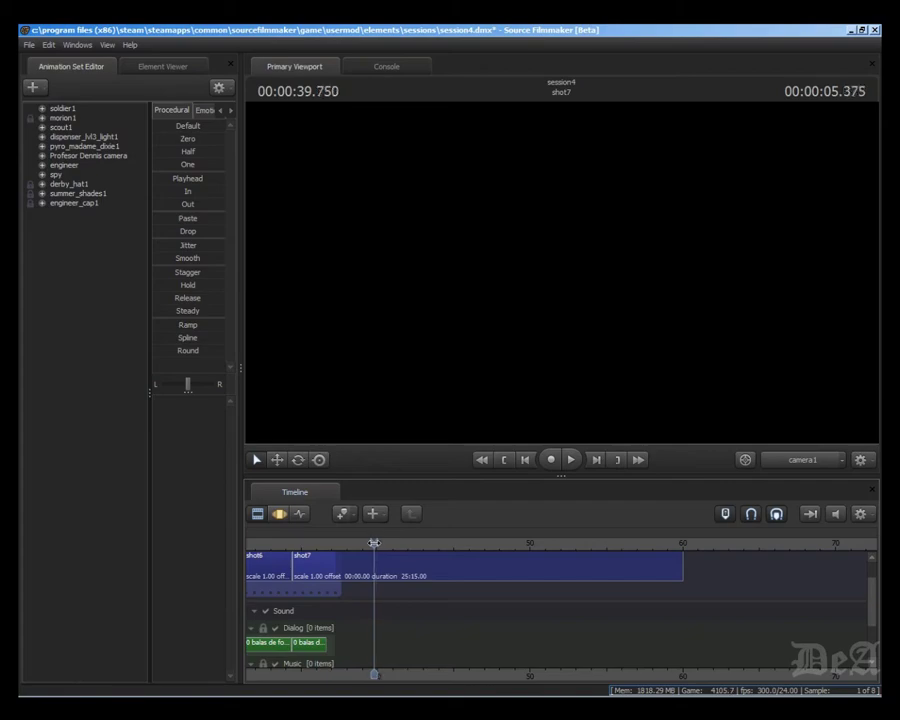
- Move the playhead to shot2 and select the engineer's bip_lowerArm_R for full-transform rotation in the Motion Editor, using the Work Camera
left_click_drag(373, 543, 566, 547)
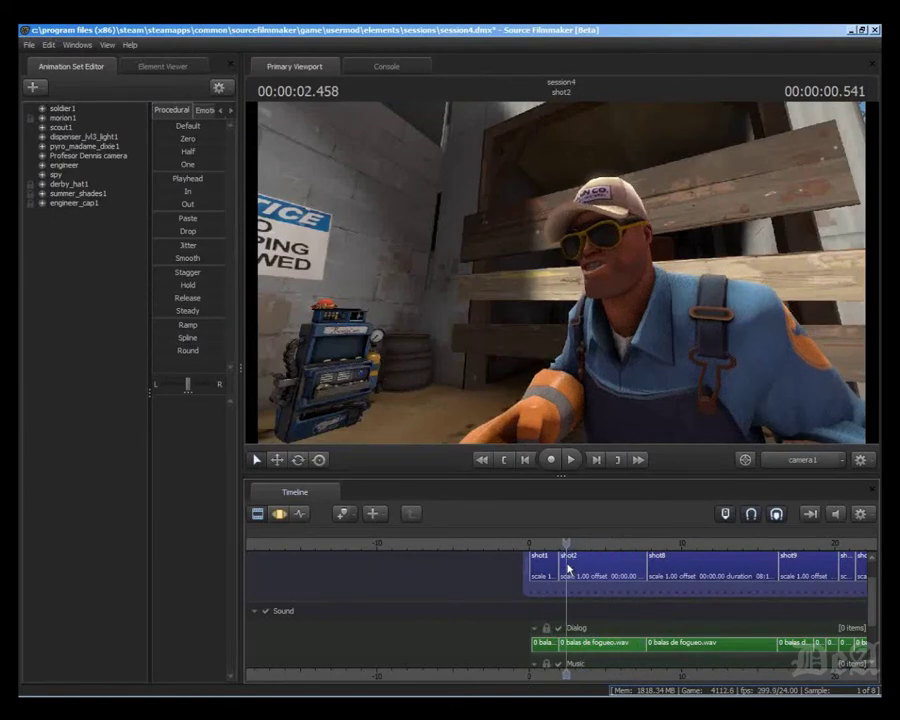
left_click_drag(566, 543, 375, 560)
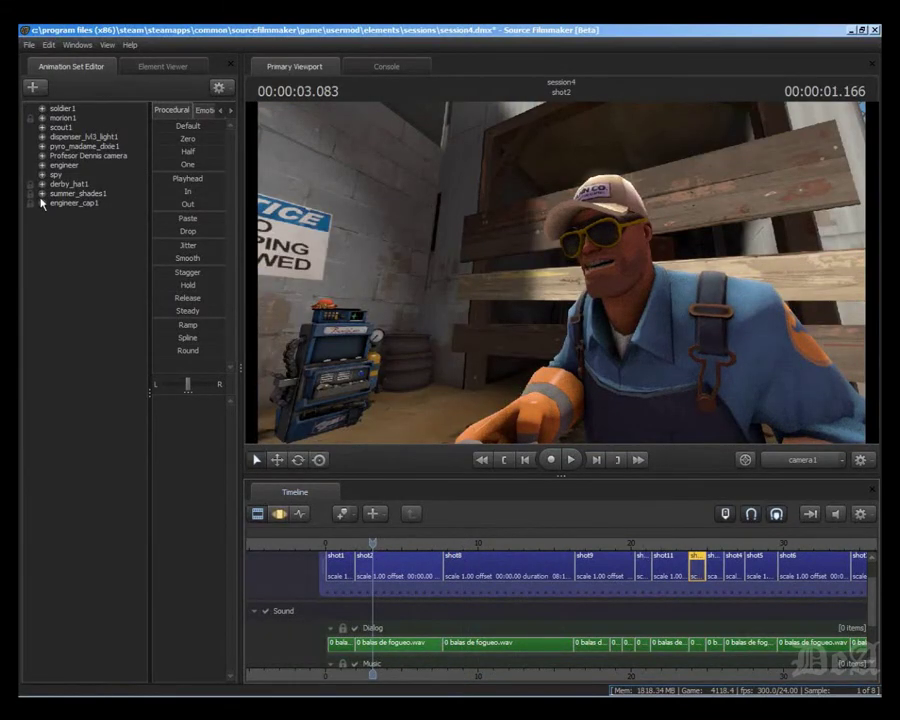
left_click(320, 461)
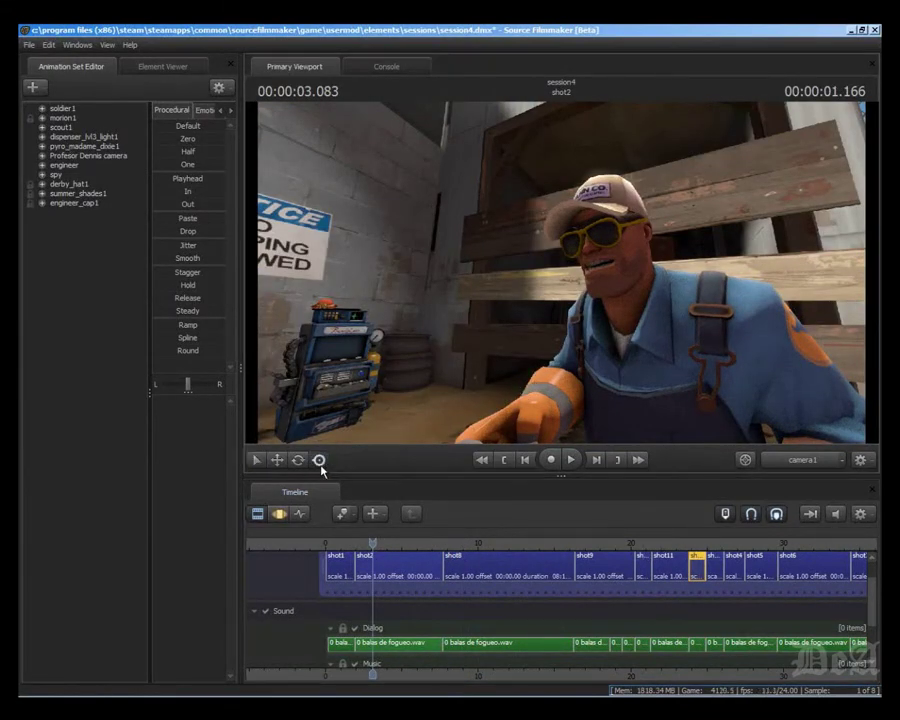
left_click(281, 514)
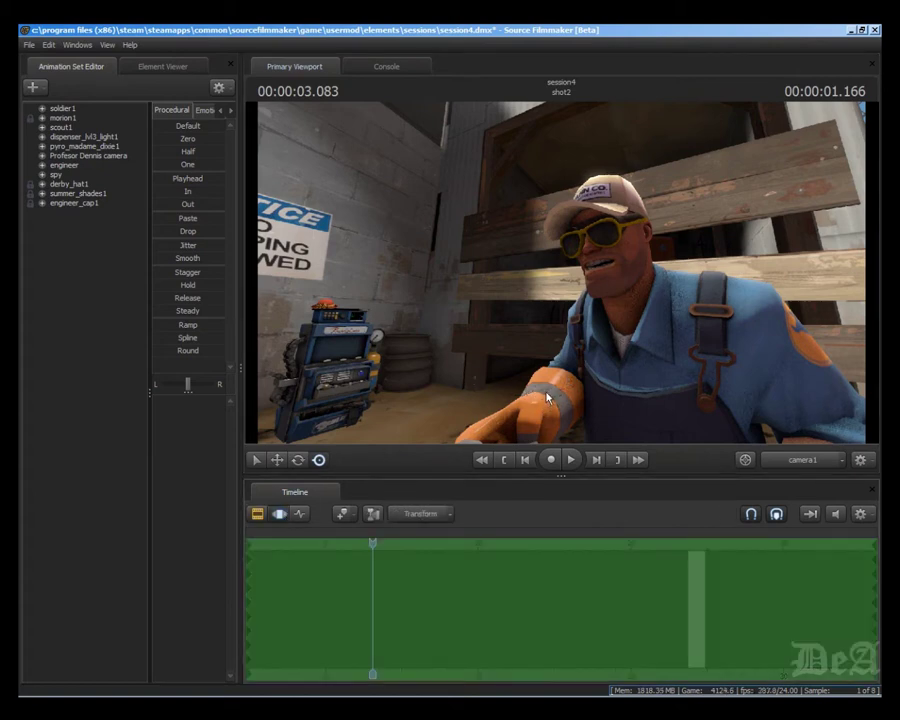
left_click(64, 166)
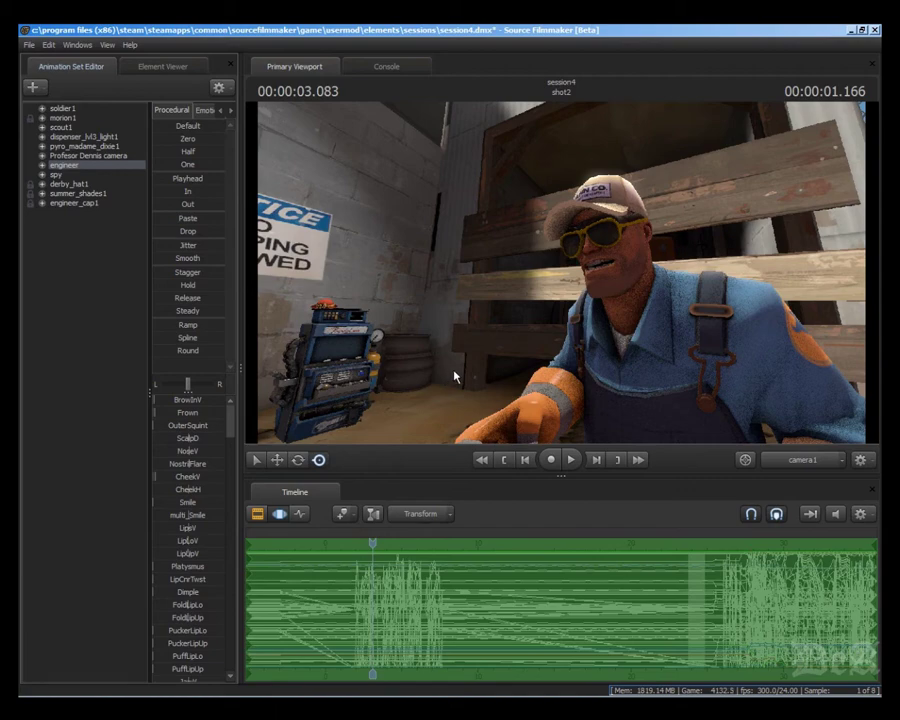
left_click(802, 461)
mouse_move(531, 372)
left_mouse_down()
mouse_move(438, 374)
mouse_move(530, 372)
left_mouse_up()
key("w")
left_click(511, 327)
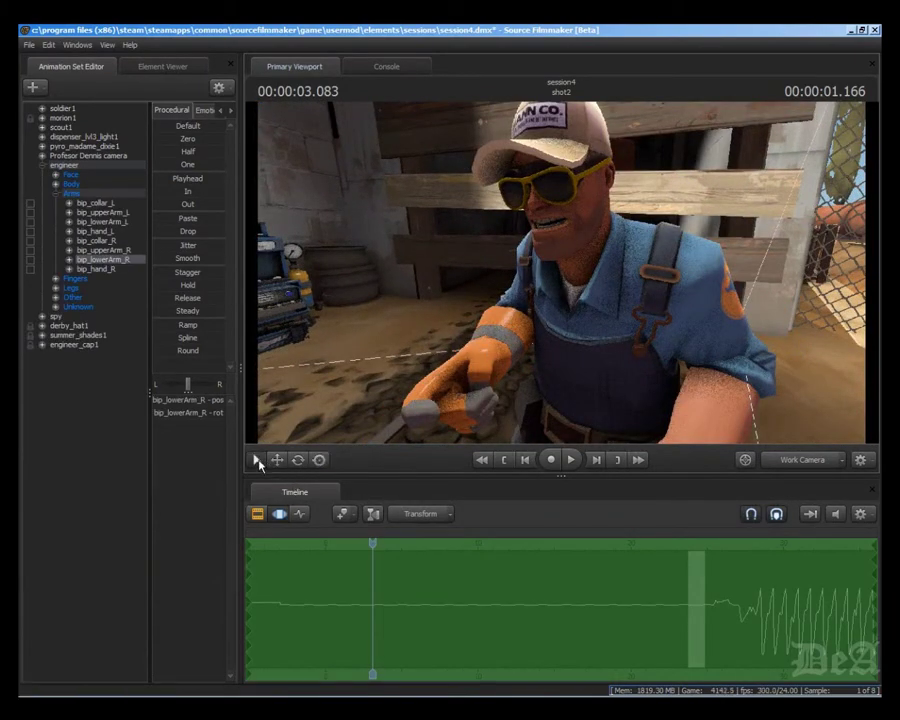
- Select the shot2 clip, rotate the engineer's right lower arm in the Motion Editor, and play the result through camera1
left_click(295, 516)
left_click(260, 514)
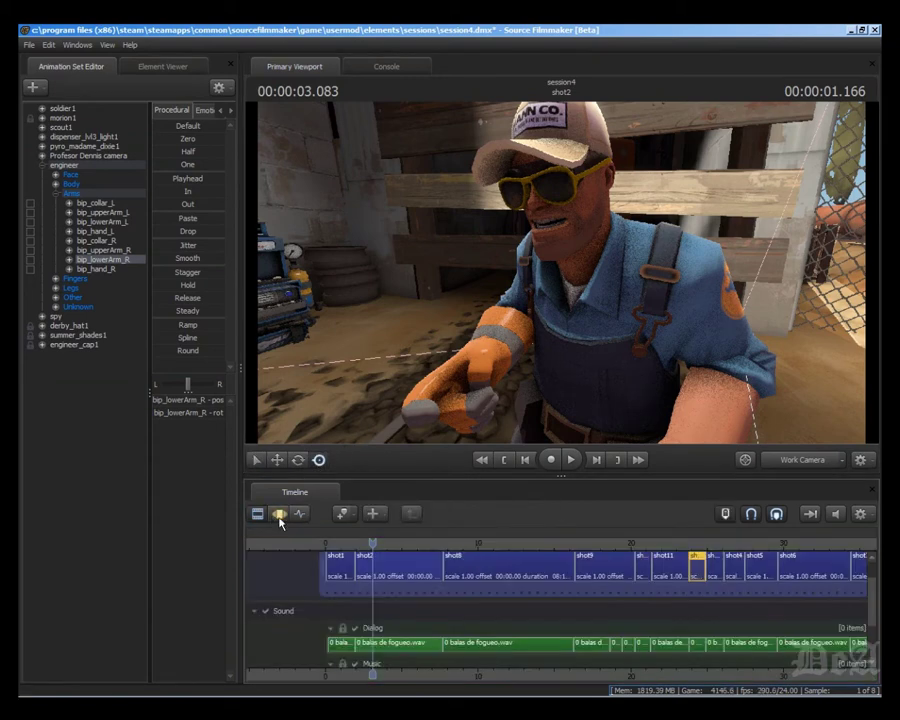
left_click(407, 570)
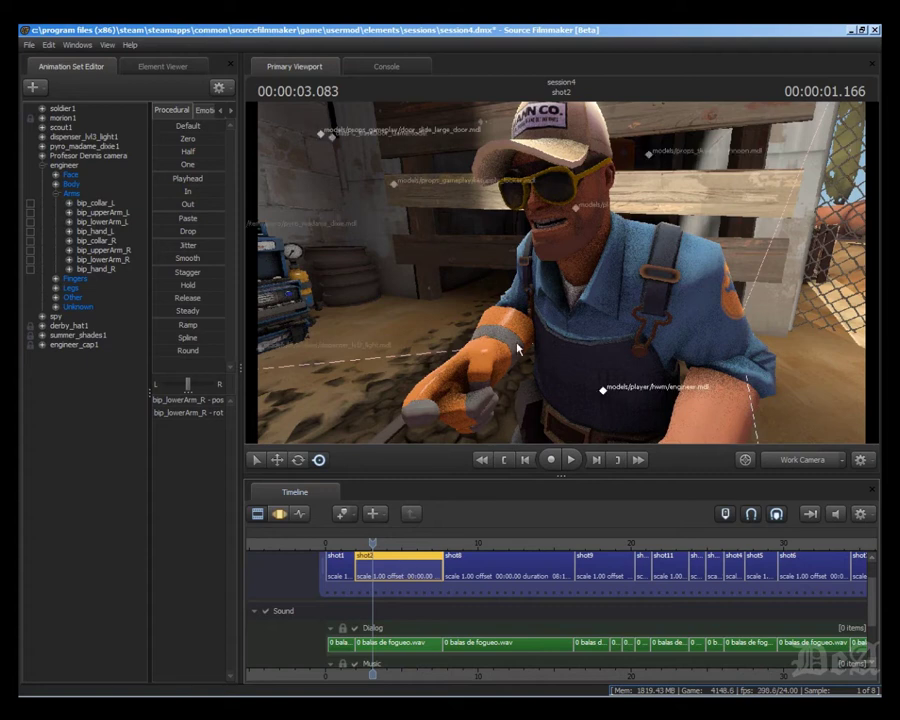
left_click(280, 513)
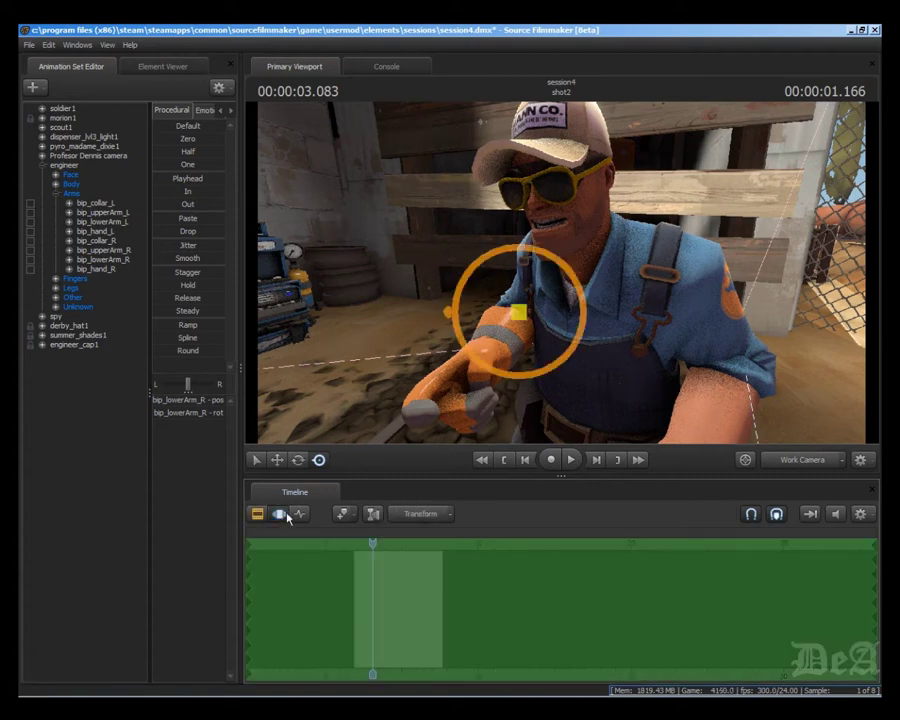
left_click(507, 341, "ctrl")
left_click_drag(503, 341, 496, 375)
left_click(787, 461)
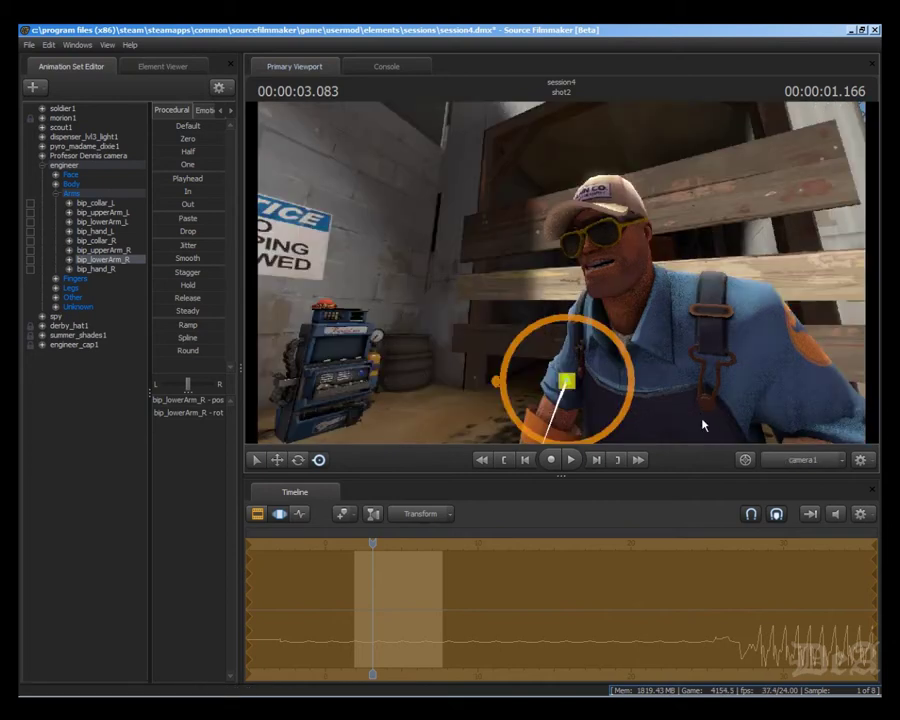
left_click(571, 460)
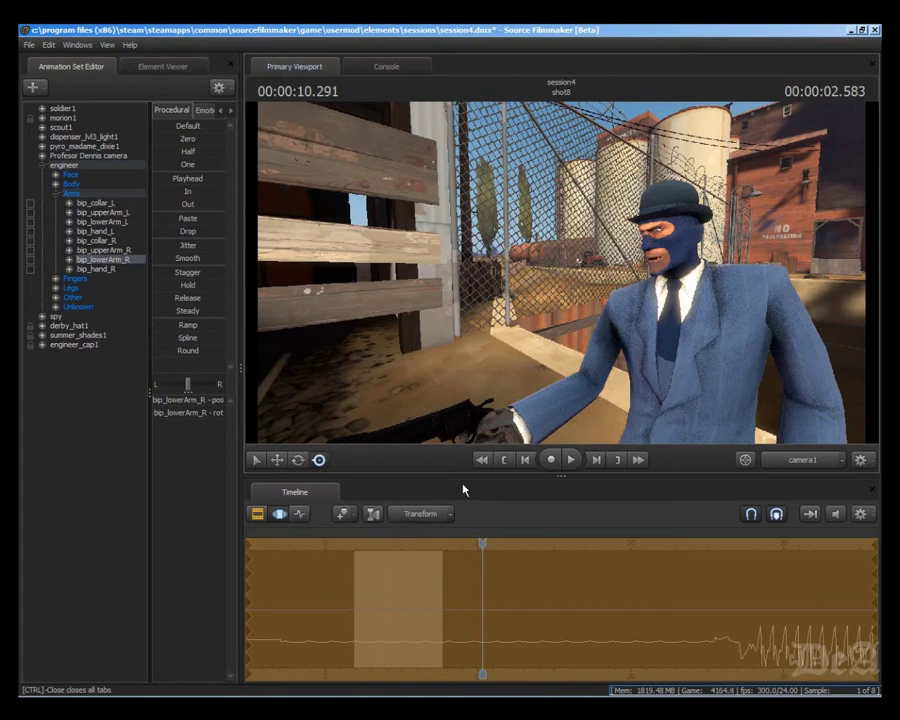
- Select shot8 and try to animate the spy's bip_lowerArm_R live during playback from 00:00:08.000
left_click(281, 515)
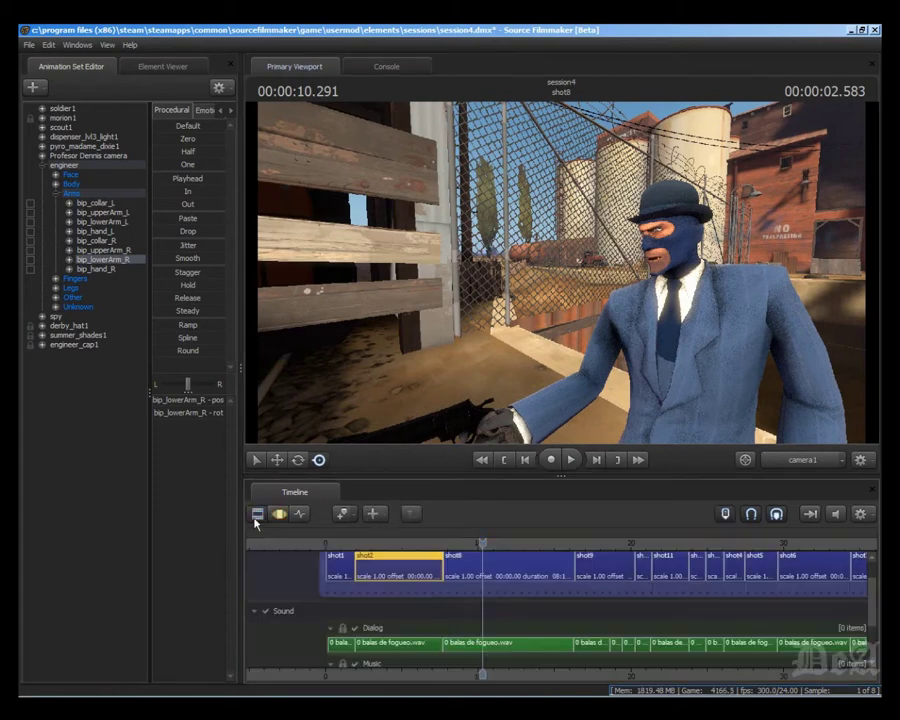
left_click_drag(486, 545, 448, 545)
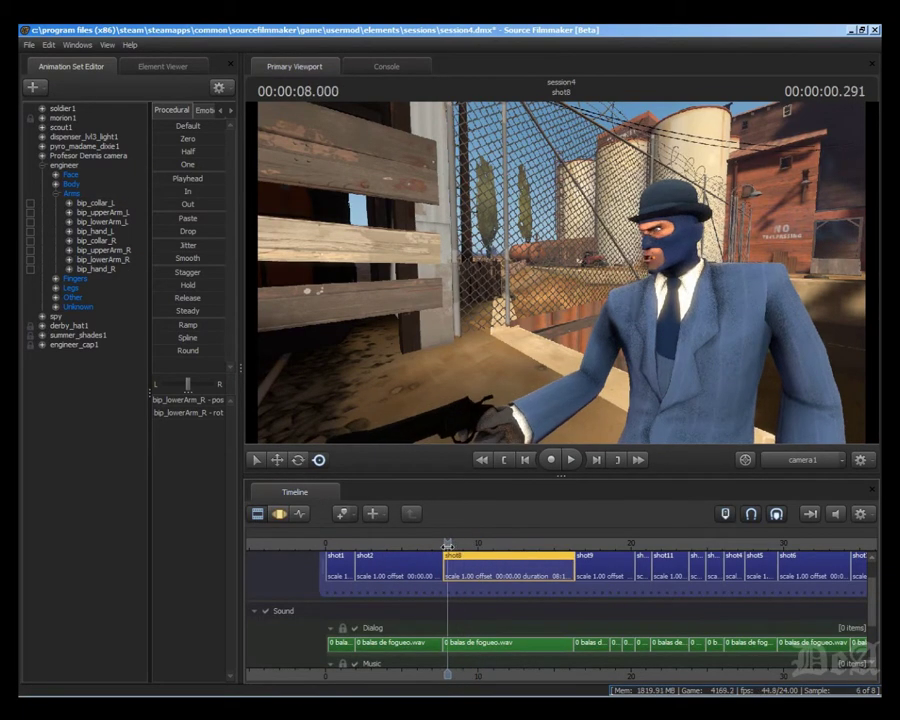
left_click(257, 514)
left_click(560, 425)
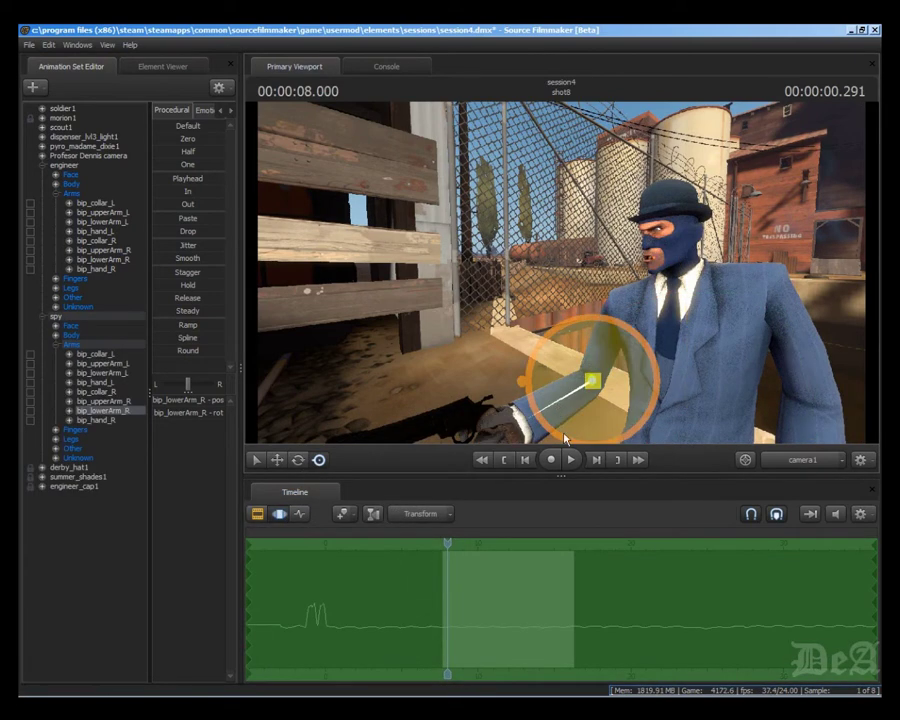
left_click(571, 459)
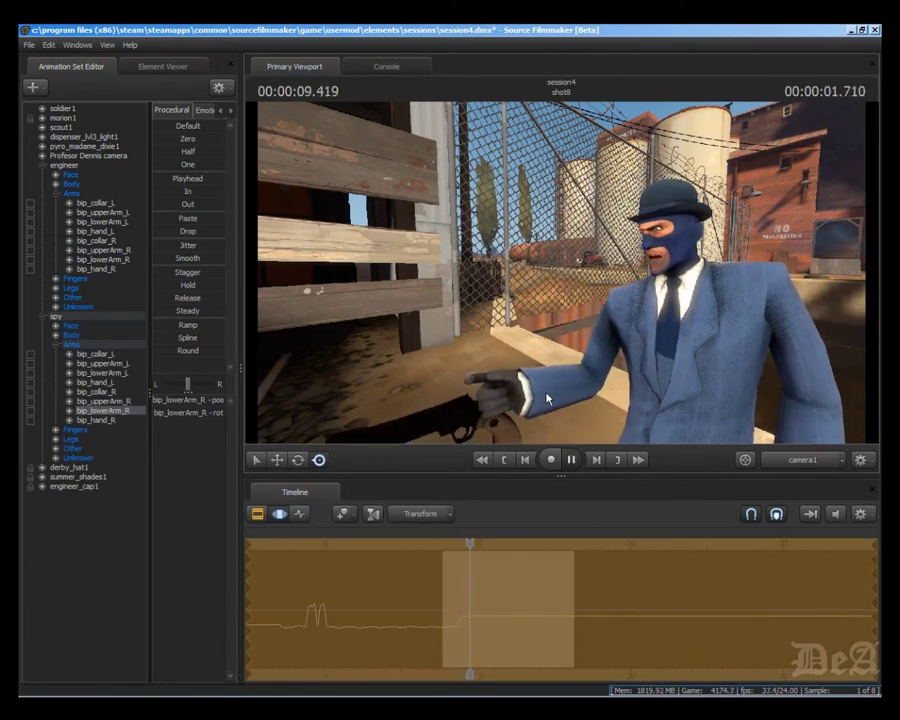
left_click(571, 459)
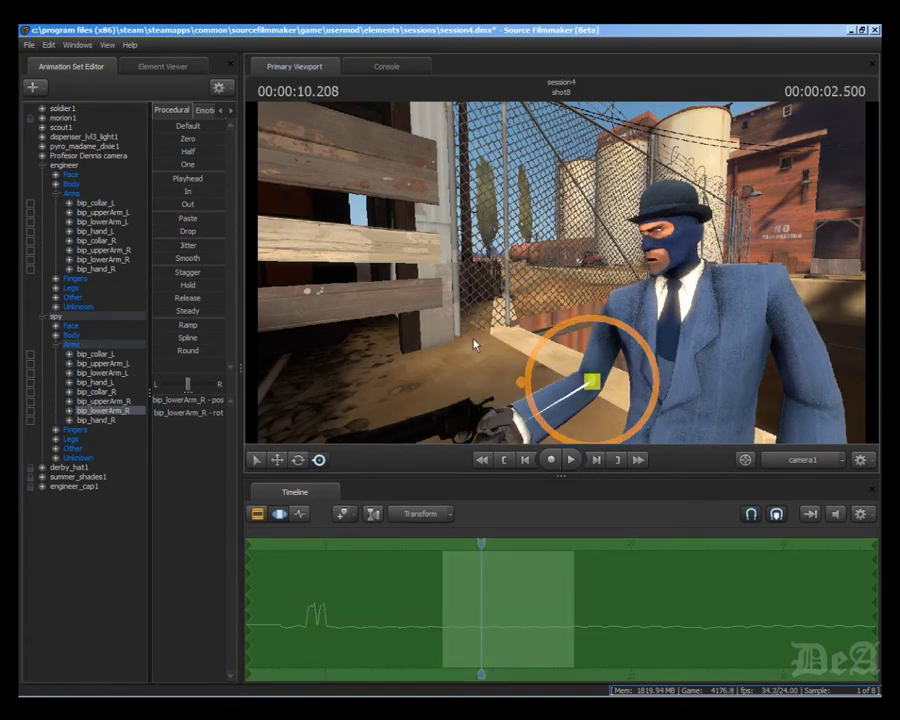
- Play on into shot9, select that clip, and rotate the scout's bip_head in the Motion Editor
left_click(571, 459)
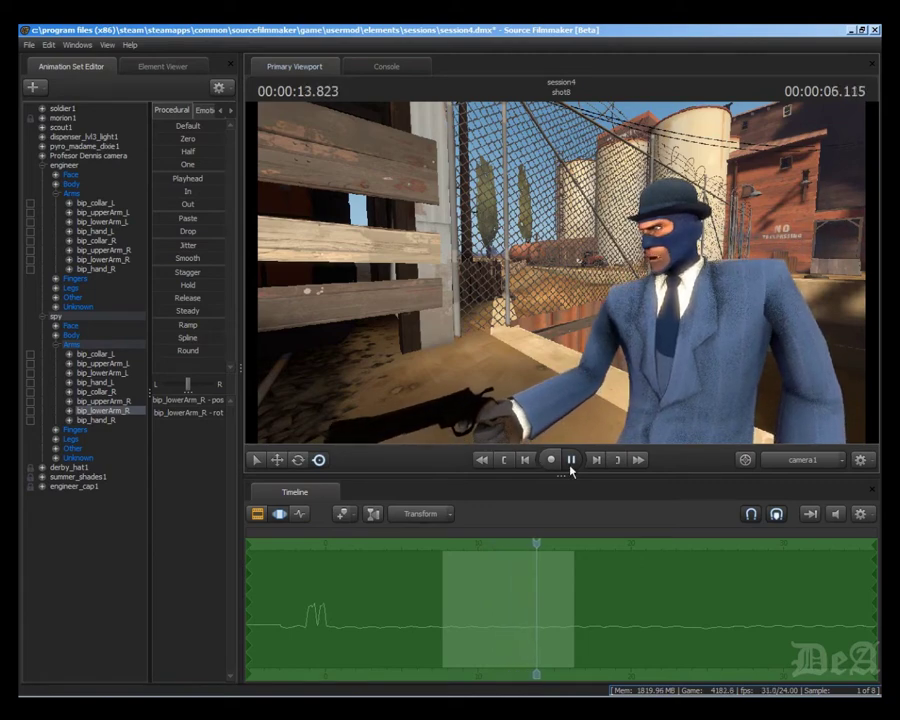
left_click(257, 514)
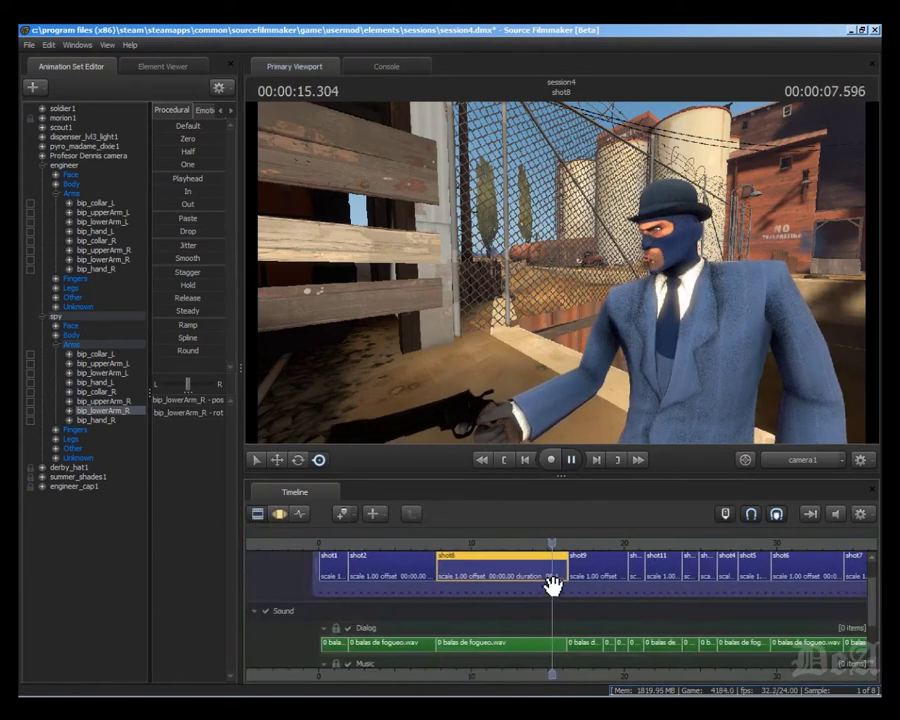
left_click(571, 459)
left_click(575, 566)
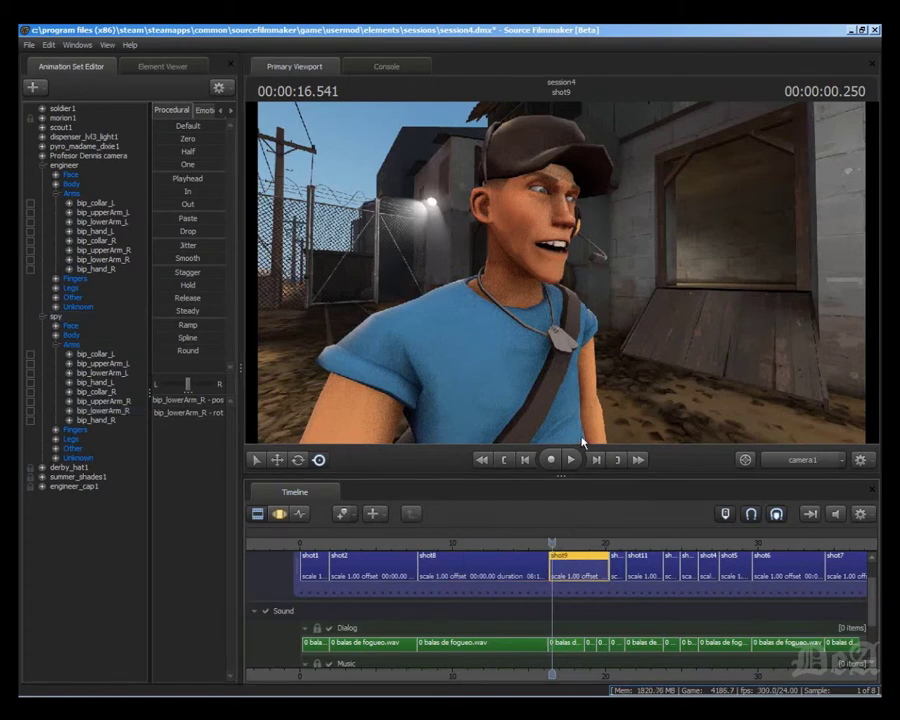
left_click(280, 514)
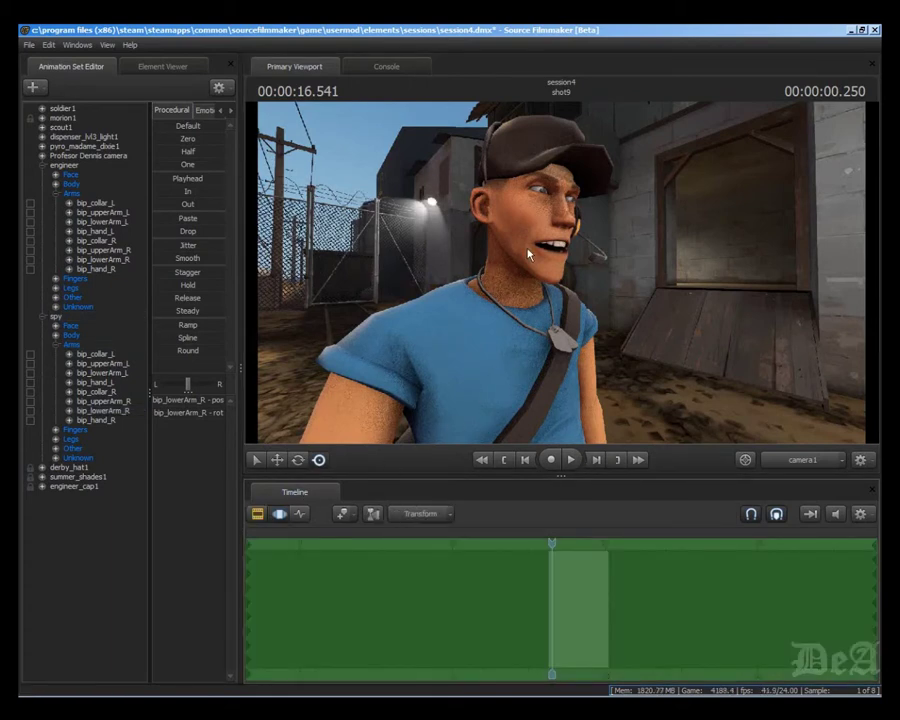
left_click(525, 239, "ctrl")
left_click_drag(523, 238, 572, 257)
key("ctrl+z")
- Replay shot9 and animate the scout's head live during playback
left_click(571, 460)
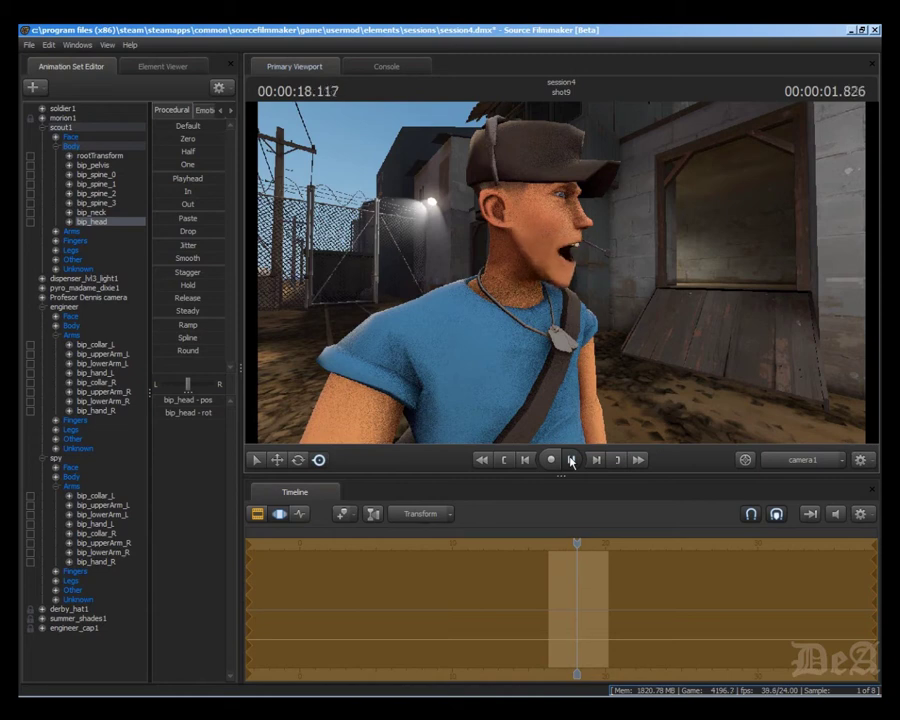
left_click(571, 460)
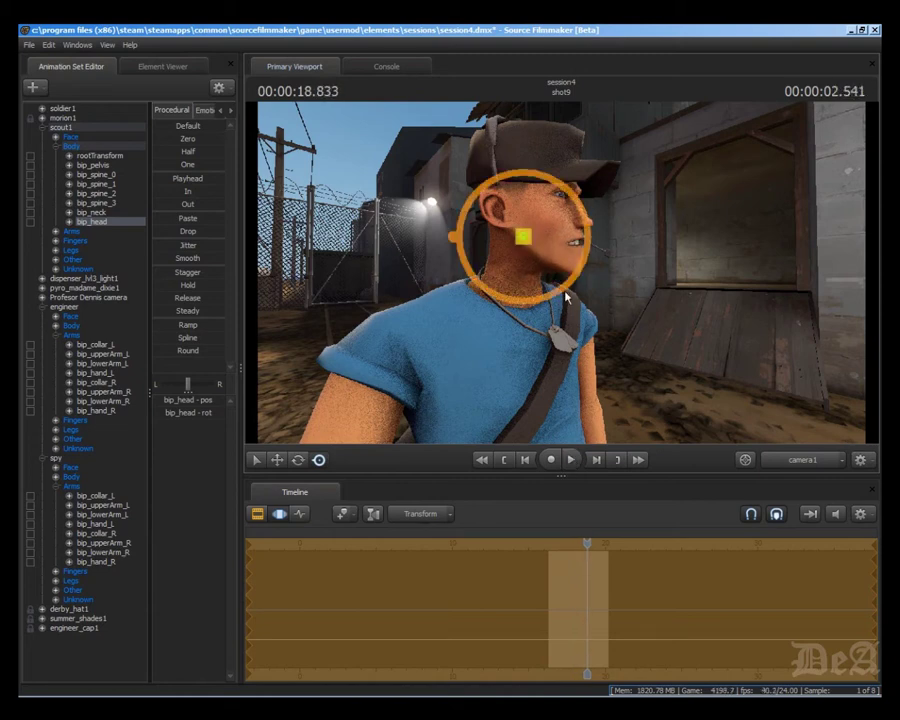
left_click_drag(586, 542, 572, 542)
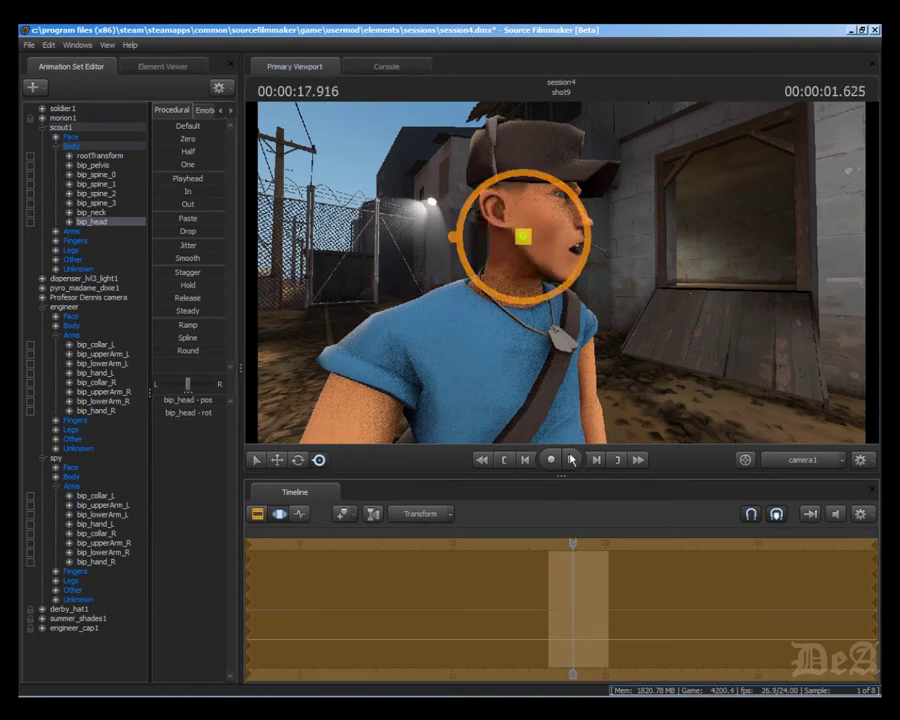
left_click(571, 460)
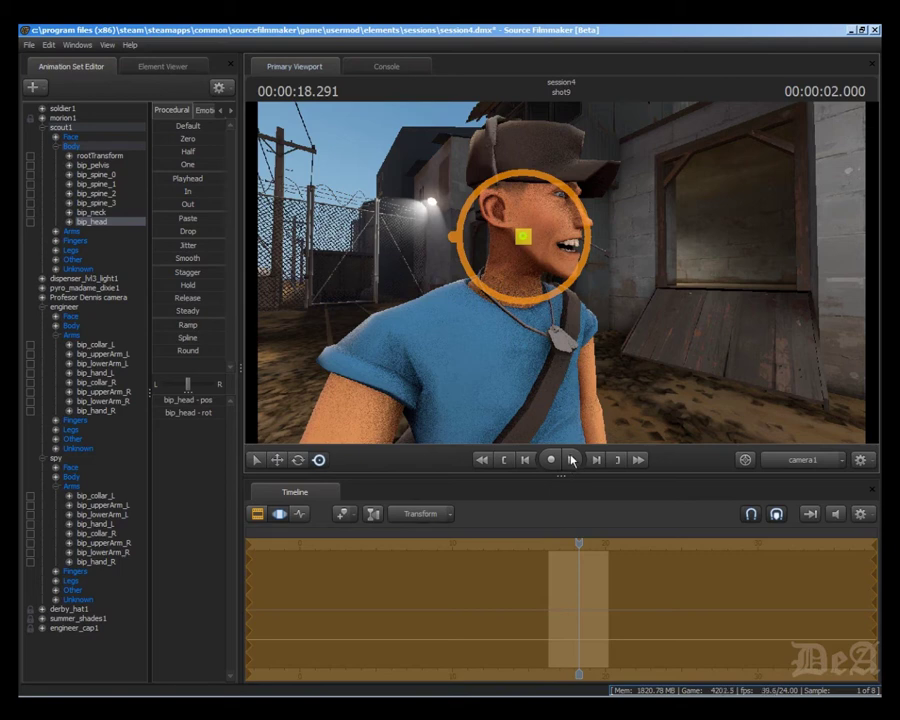
left_click_drag(577, 538, 558, 539)
left_click(571, 460)
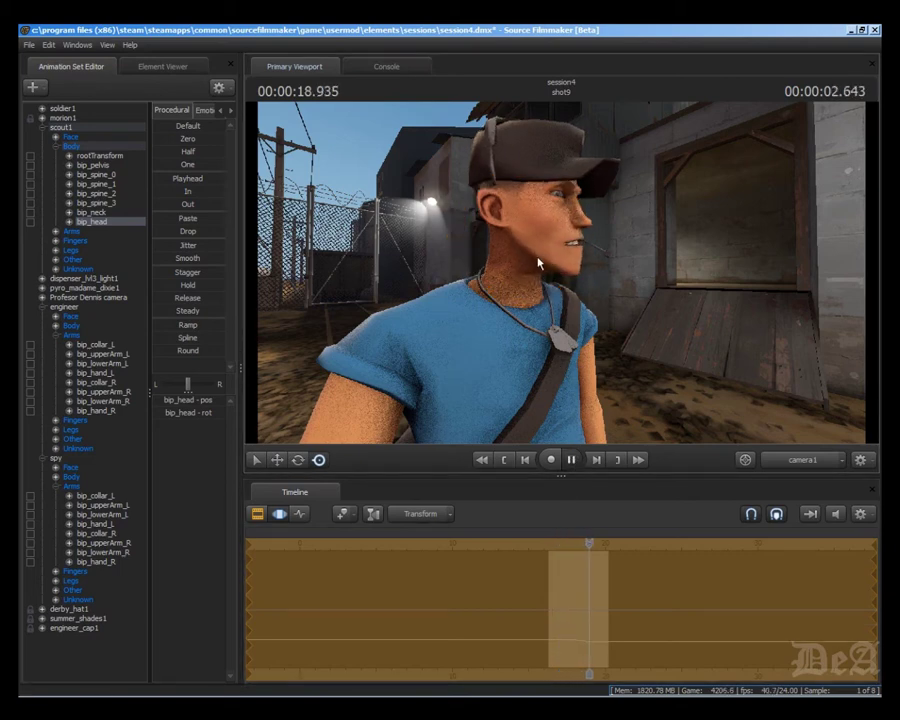
left_click(571, 460)
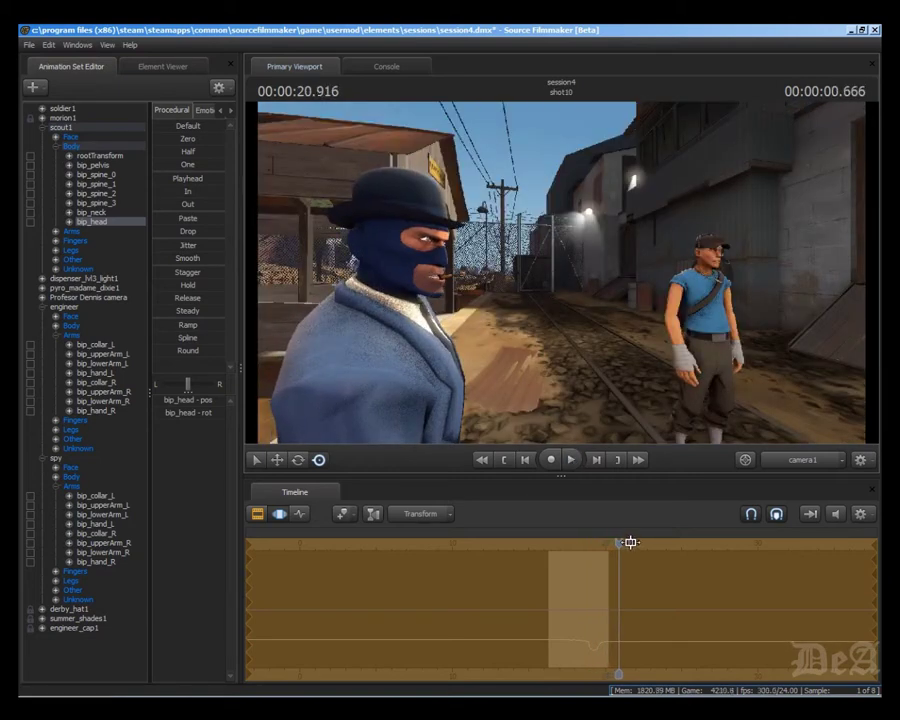
- Select shot10 and rotate the scout's bip_head in the Motion Editor so that he faces toward the spy
left_click(257, 513)
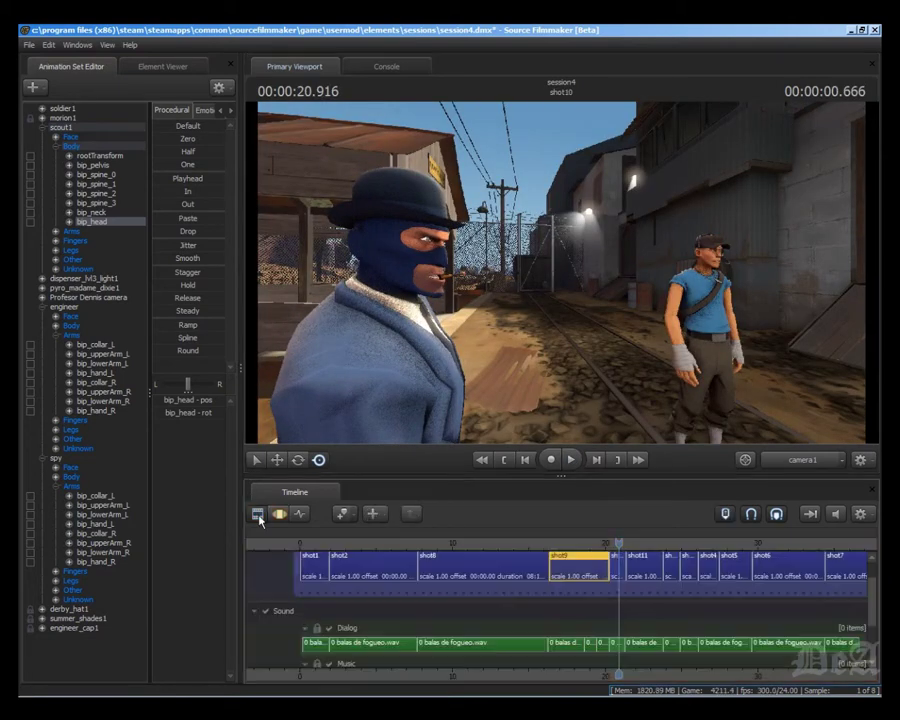
left_click(617, 571)
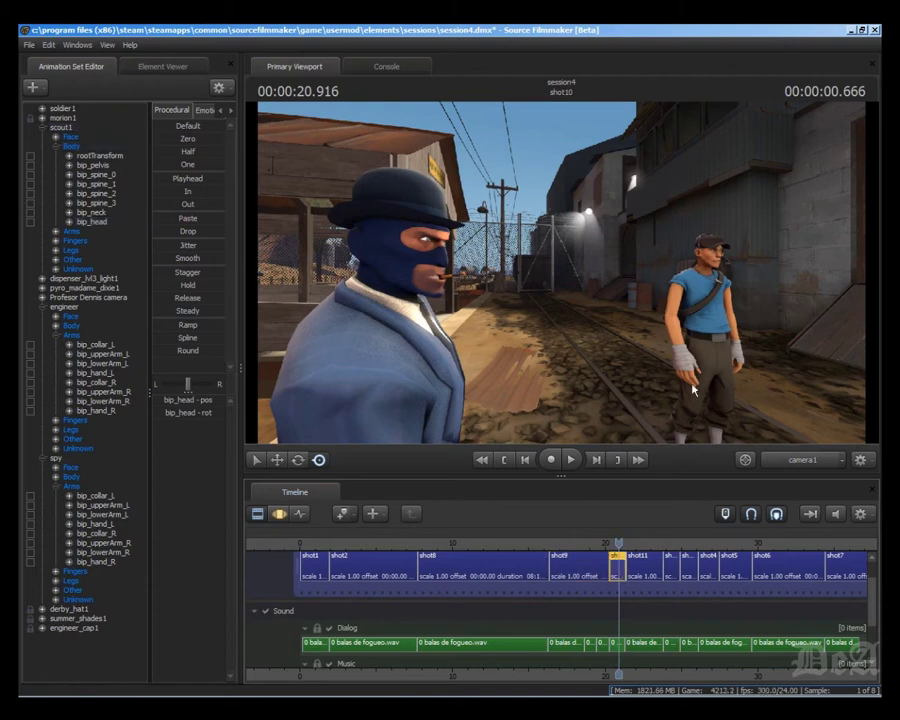
left_click(277, 517)
left_click(684, 258)
left_click(707, 262, "ctrl")
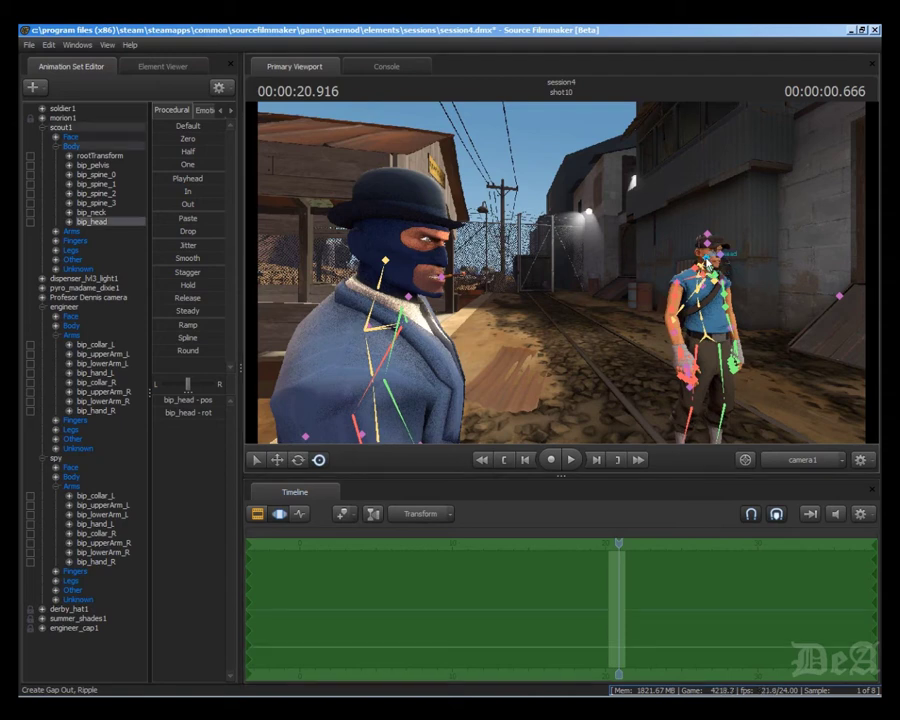
left_click_drag(688, 283, 649, 272)
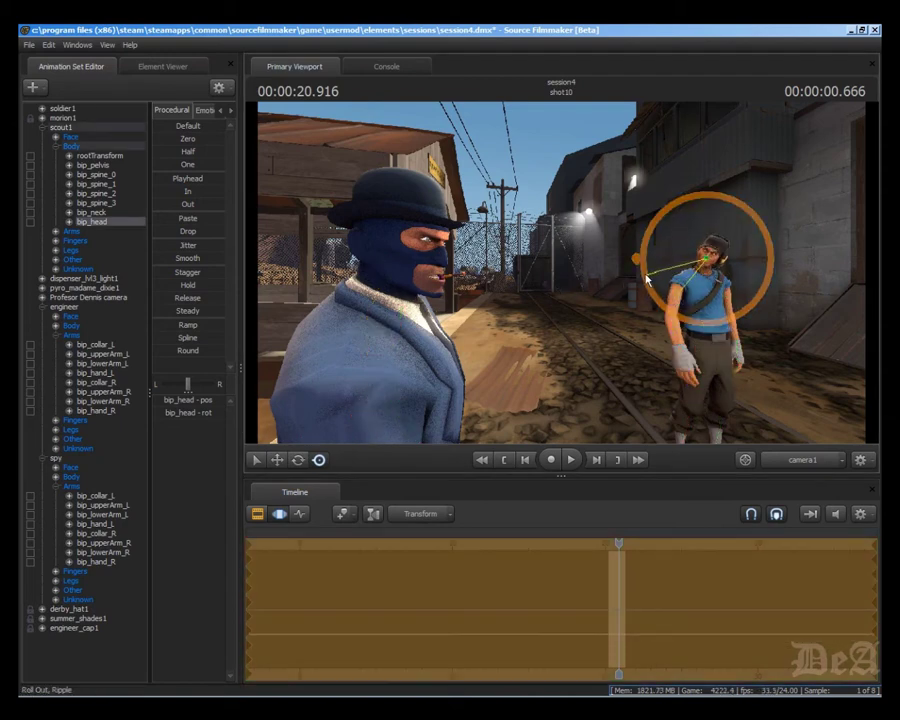
key("ctrl")
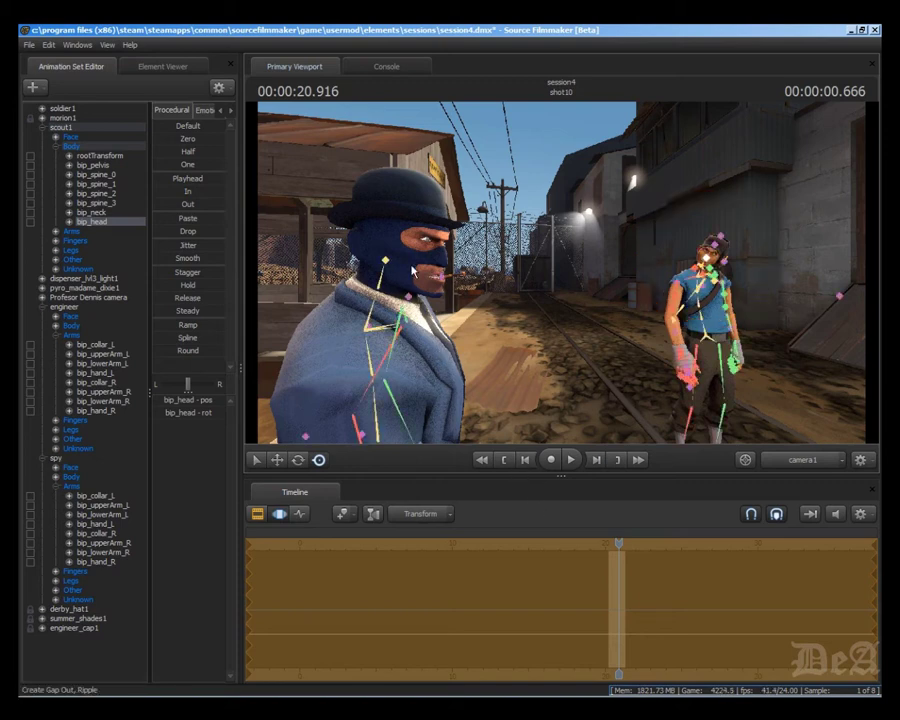
- Try to turn the spy's head in shot10 by rotating derby_hat1's bip_head, undoing each attempt
left_click(383, 262)
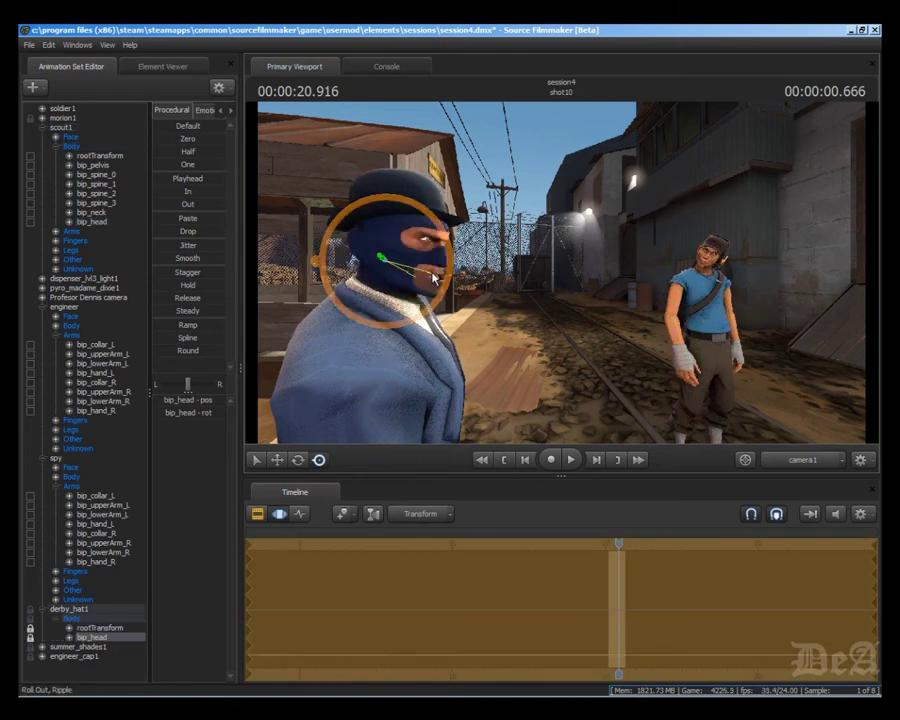
left_click(434, 277)
key("ctrl+z")
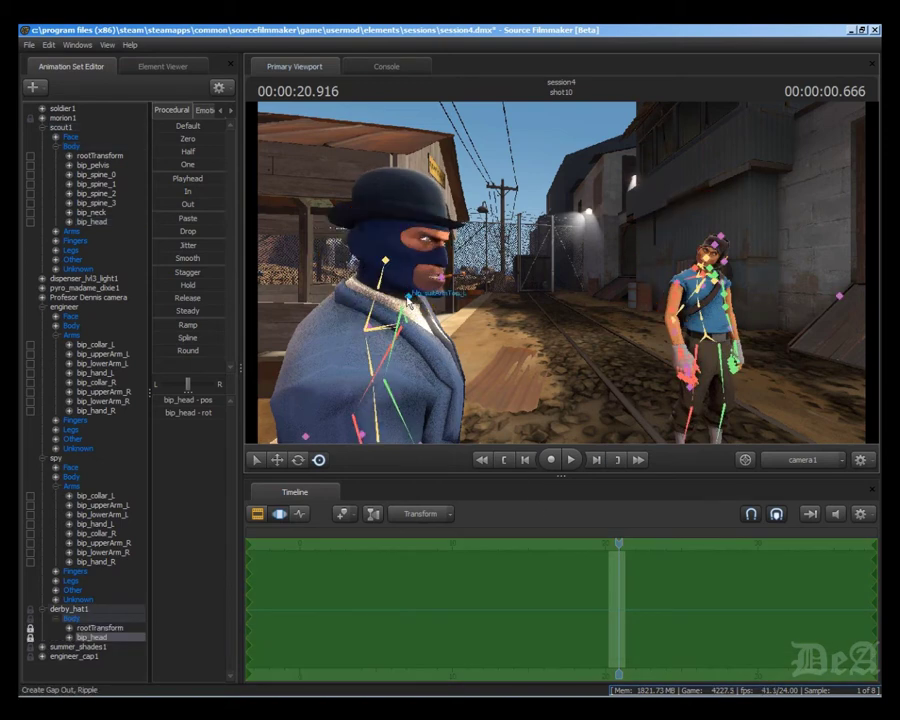
left_click(386, 264, "ctrl")
left_click_drag(438, 266, 452, 280)
key("ctrl+z")
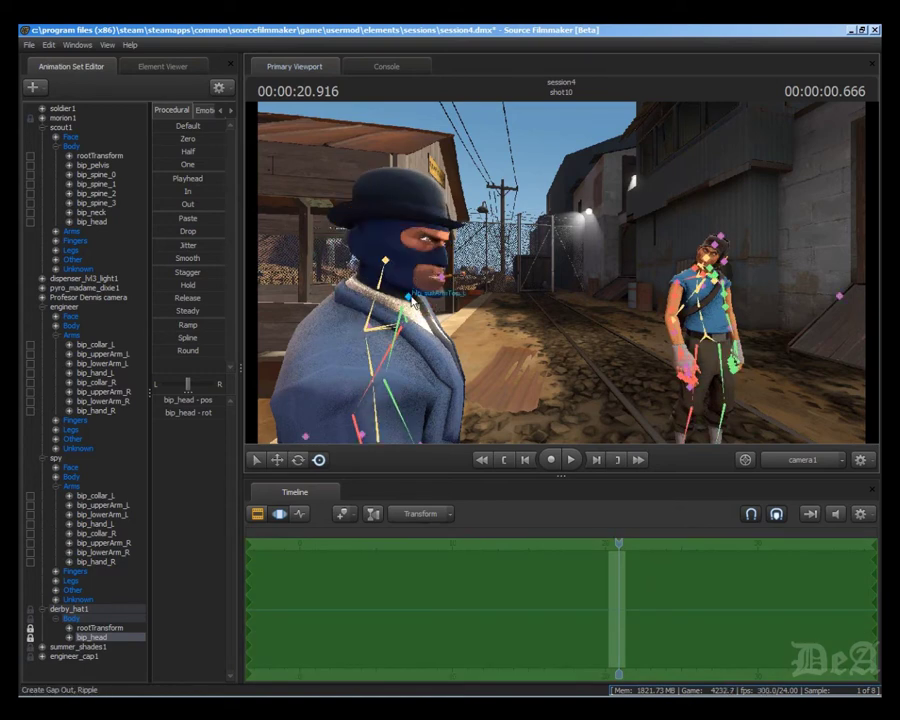
- Try a rotation of the spy's bip_neck in shot10 and undo it
left_click(379, 285)
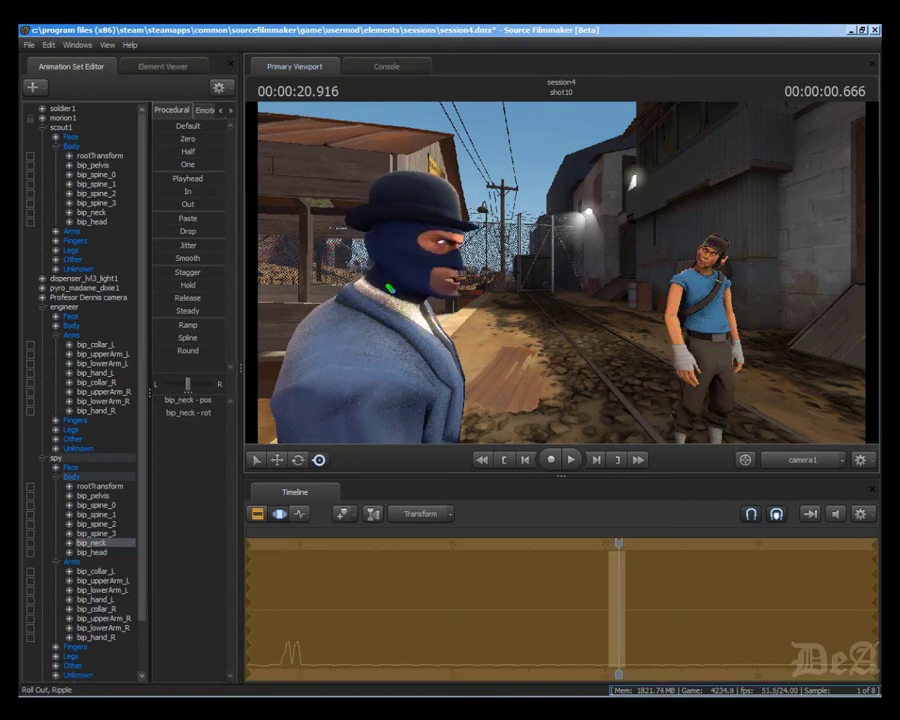
left_click_drag(413, 284, 436, 277)
key("ctrl+z")
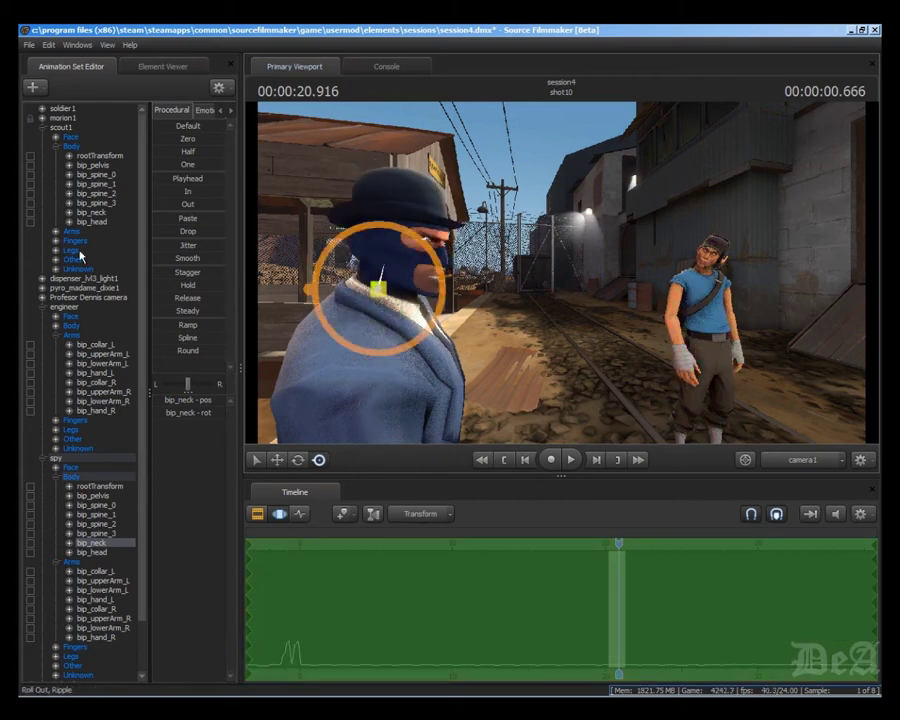
- Collapse the scout1, engineer and derby_hat1 animation sets, leaving only the spy's controls expanded
left_click(42, 128)
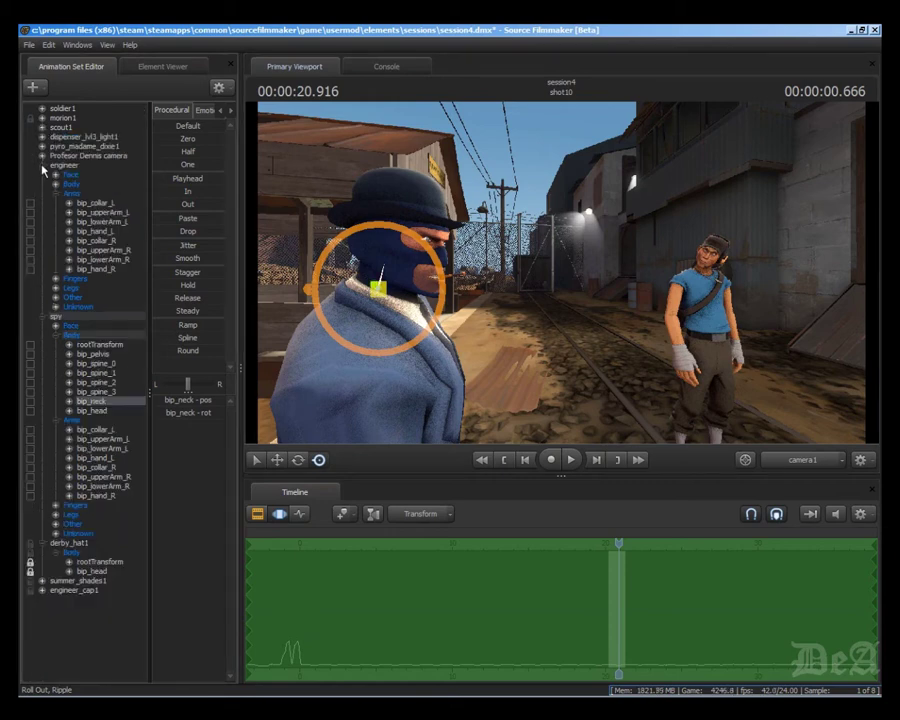
left_click(42, 166)
left_click(42, 175)
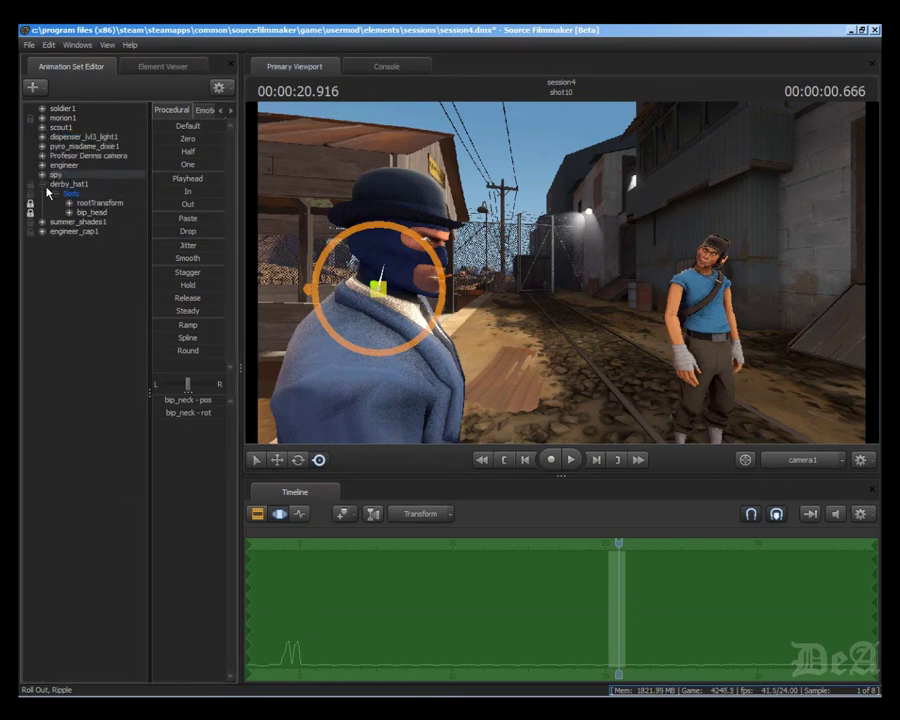
left_click(42, 184)
left_click(42, 175)
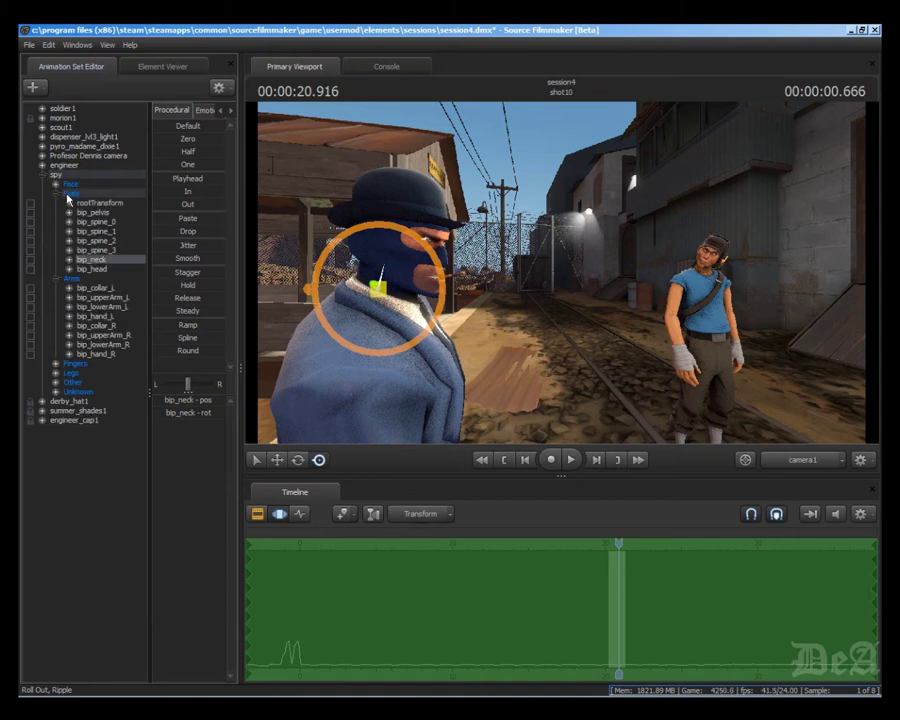
- Pick the head bone on the spy in the viewport, try another large rotation of it and undo it
key("ctrl")
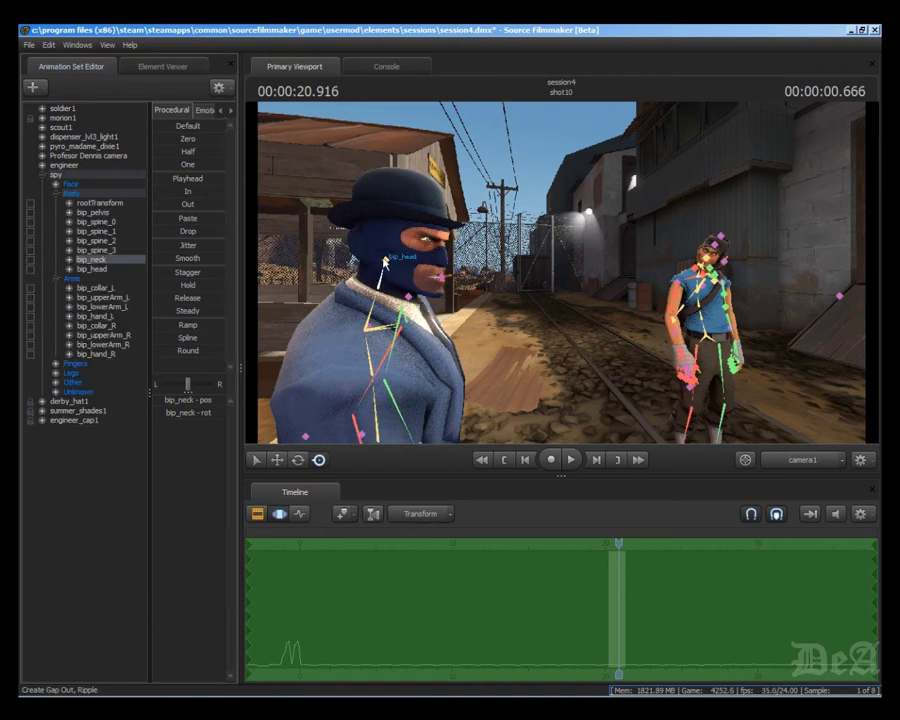
left_click(387, 261, "ctrl")
left_click_drag(404, 272, 236, 244)
key("ctrl+z")
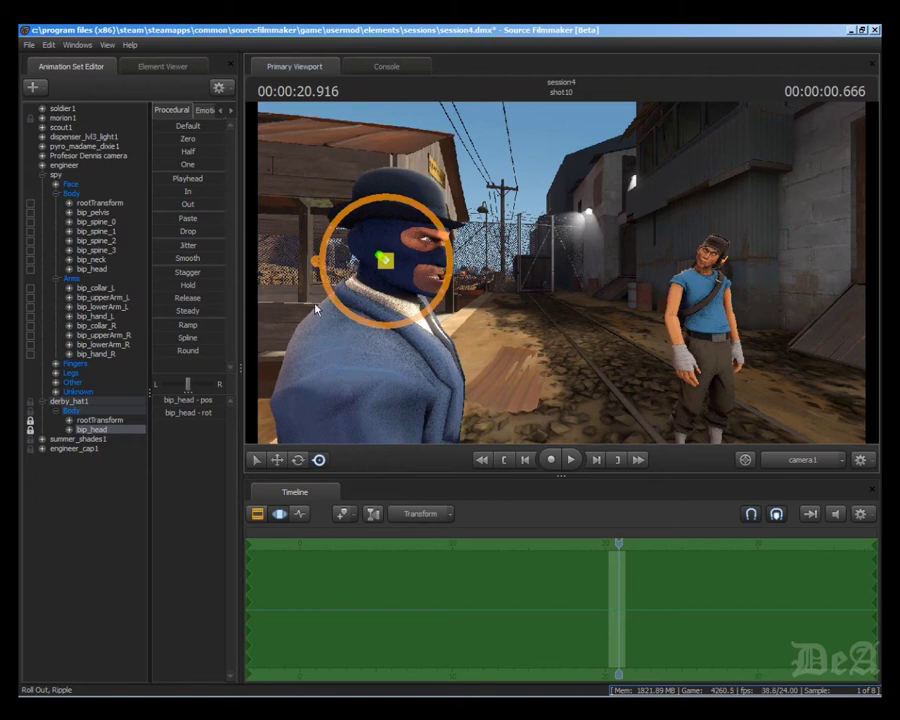
- Select the spy's Body controls, pick bip_neck and rotate it so that he faces the scout in shot10
left_click(71, 188)
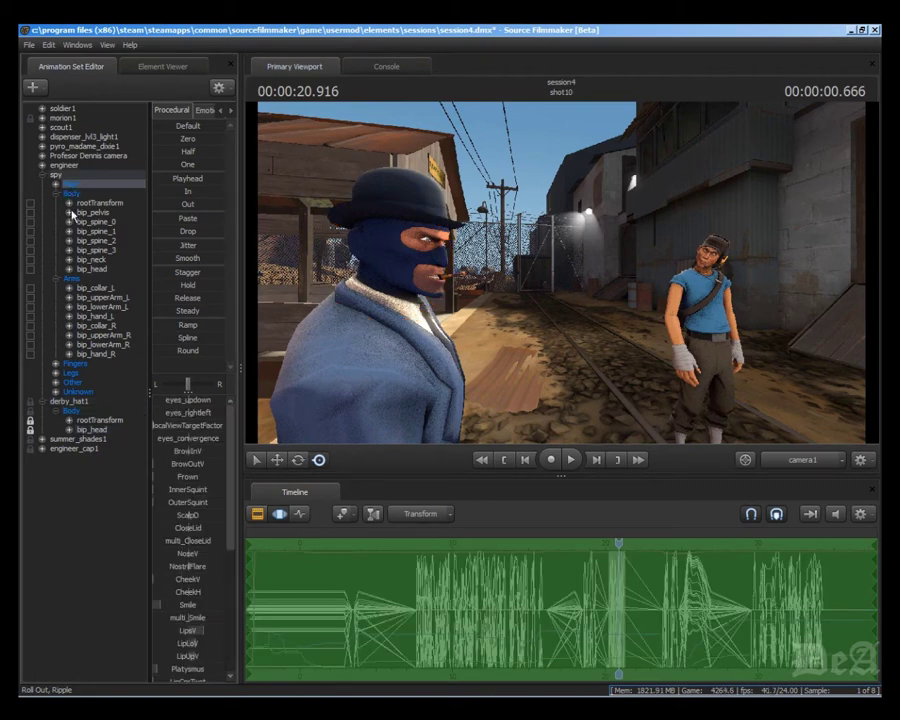
left_click(78, 195)
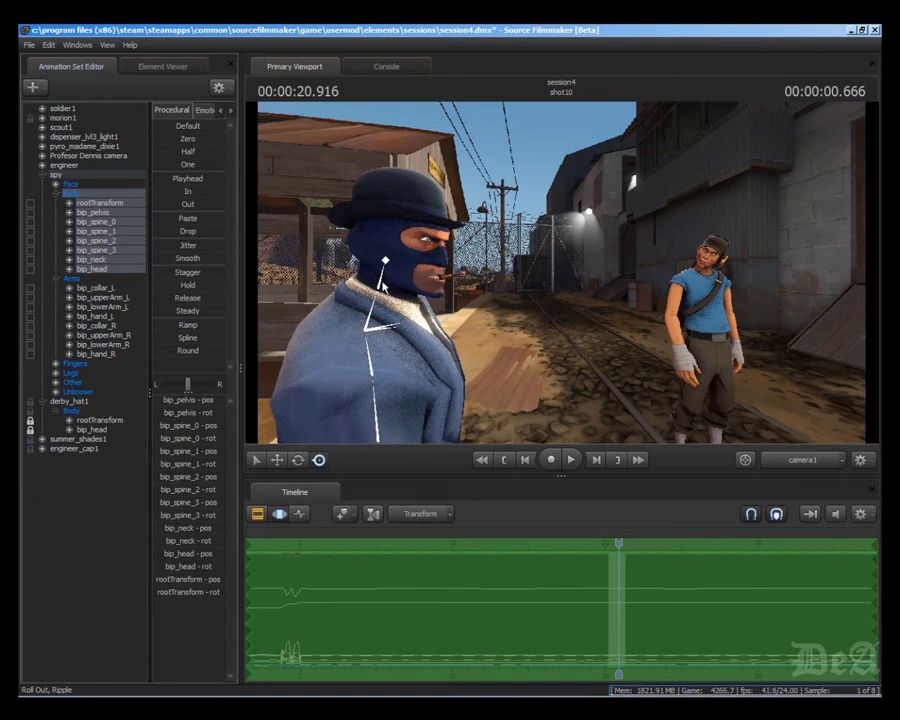
left_click_drag(378, 281, 572, 273)
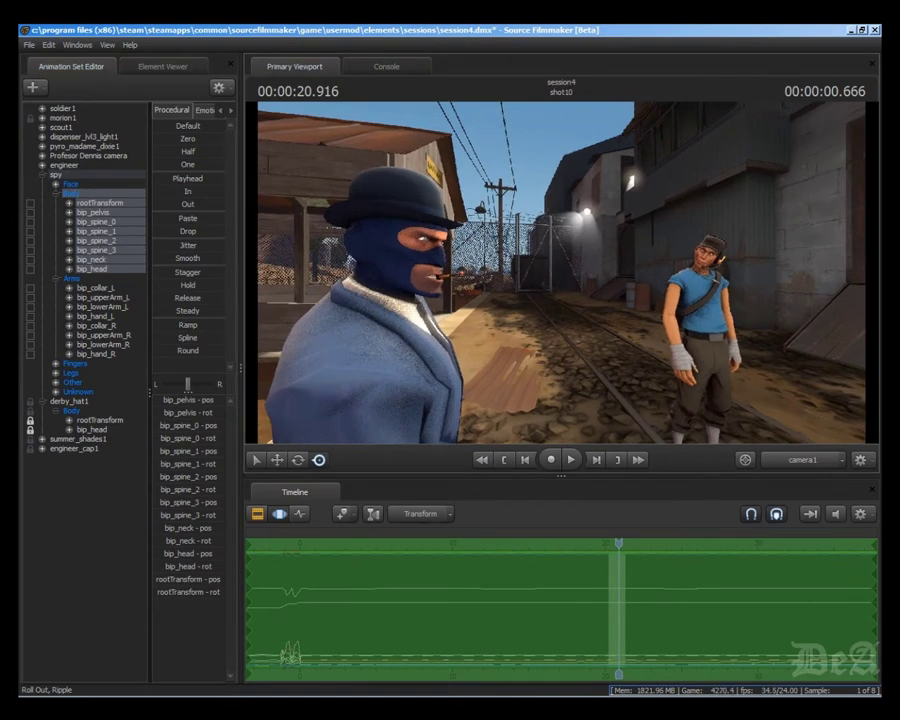
key("ctrl")
left_click(376, 285)
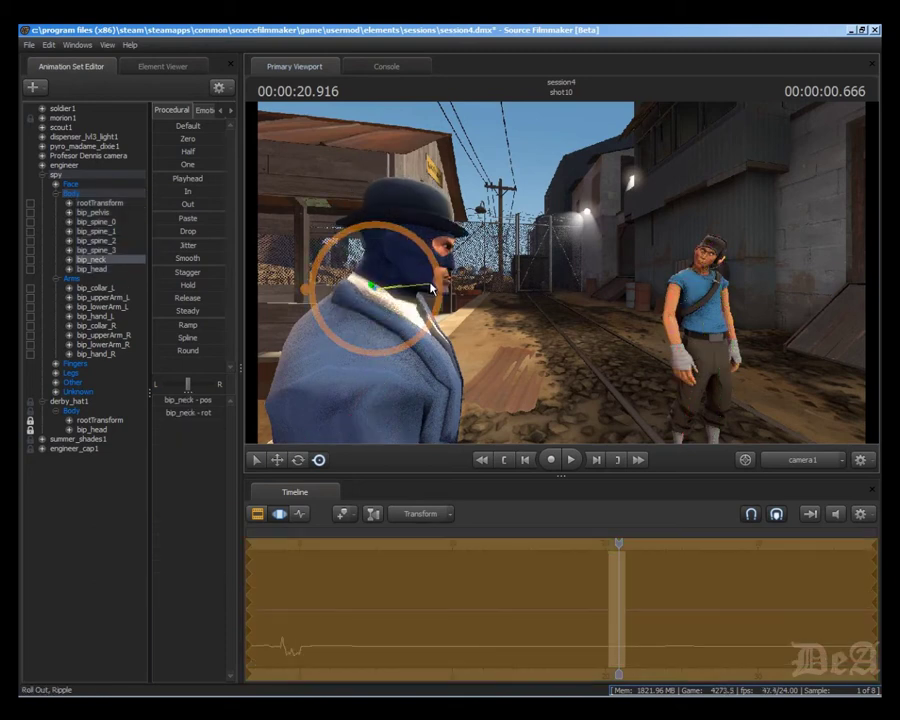
- Play shot10 on into shot11 and move the playhead to 00:00:22.750
left_click(571, 460)
left_click(571, 460)
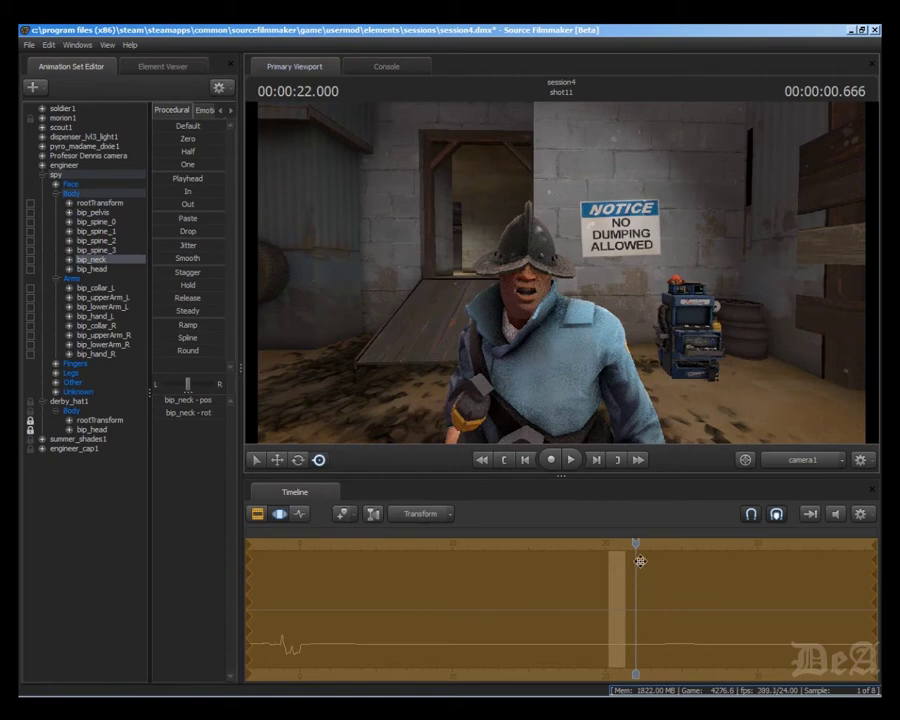
mouse_move(631, 542)
left_mouse_down()
mouse_move(604, 542)
mouse_move(642, 537)
left_mouse_up()
left_click(572, 460)
left_click(572, 460)
left_click_drag(672, 541, 647, 542)
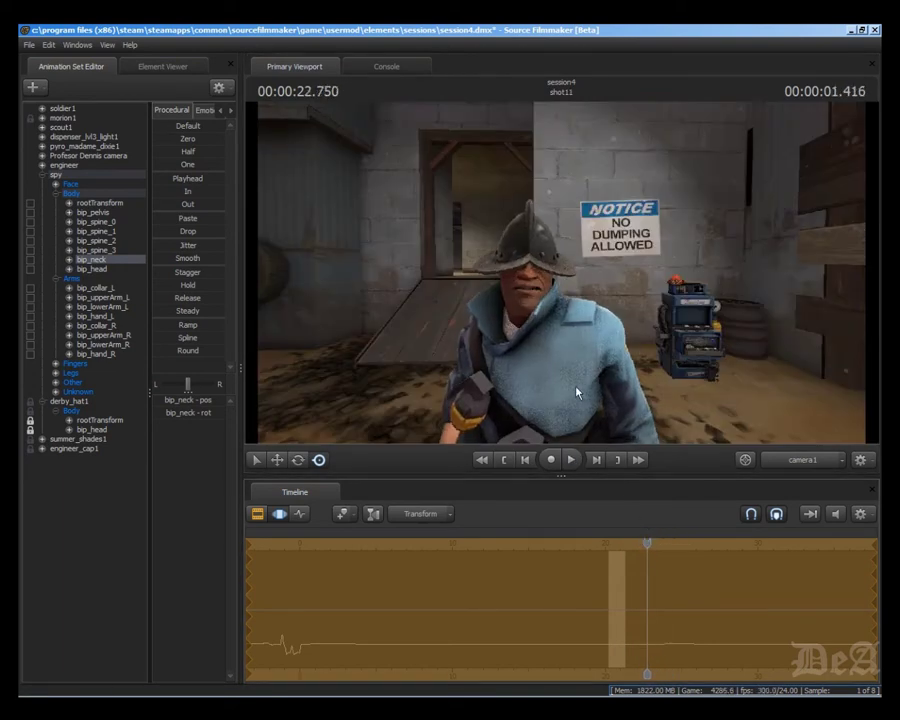
- Move shot11's camera in for a close-up of the soldier and play back the rest of the session
key("w")
left_click_drag(569, 392, 614, 388)
key("d")
left_click_drag(569, 304, 562, 278)
key("a")
key("s")
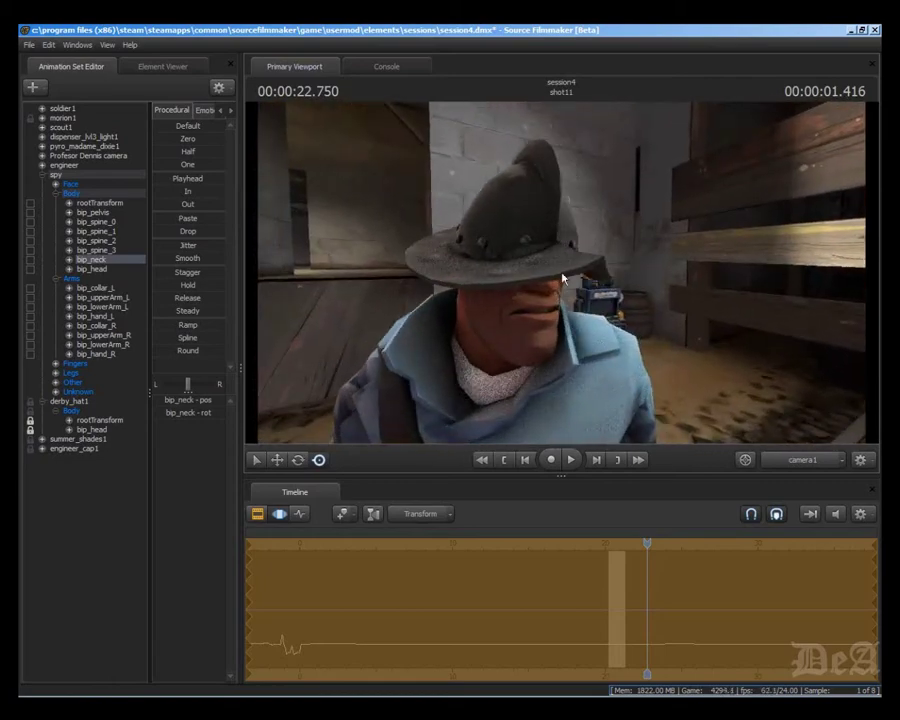
left_click(574, 466)
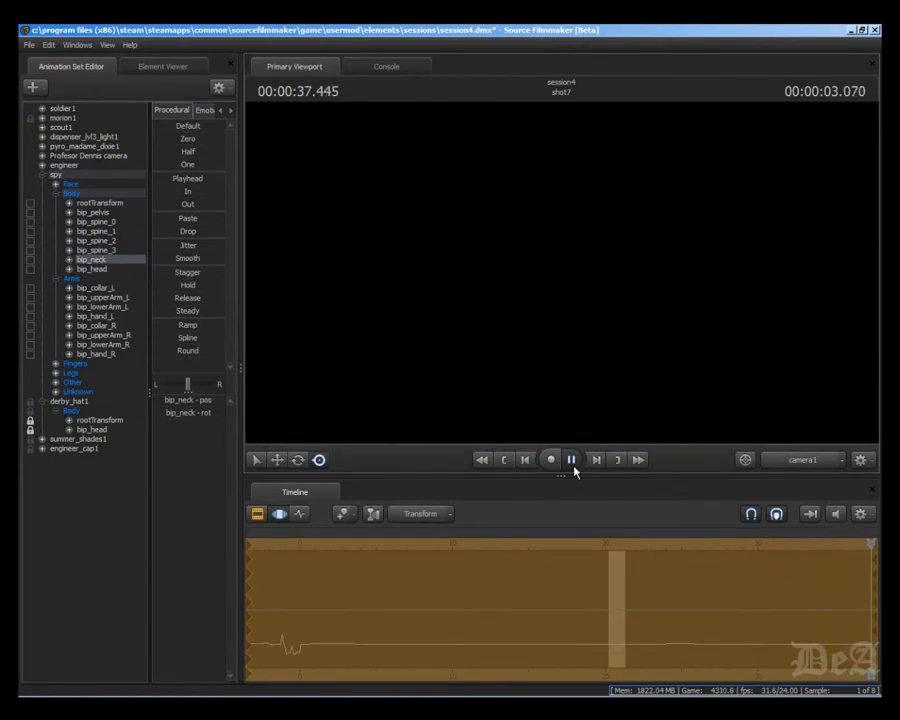
left_click(572, 461)
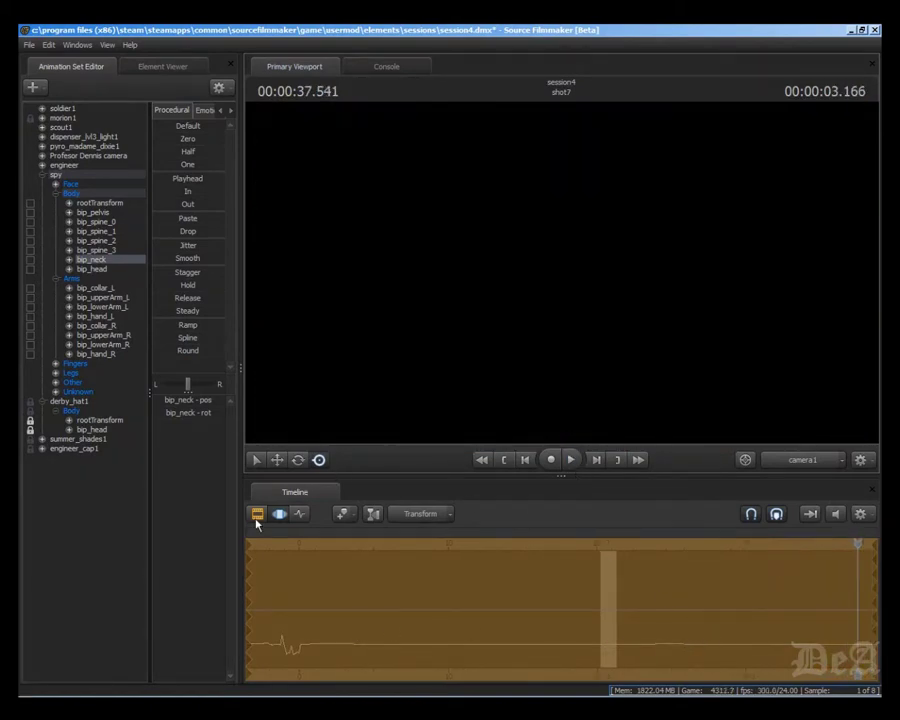
- Switch to the Clip Editor, select the shot5 clip and place the playhead at 00:00:27.791
left_click(257, 514)
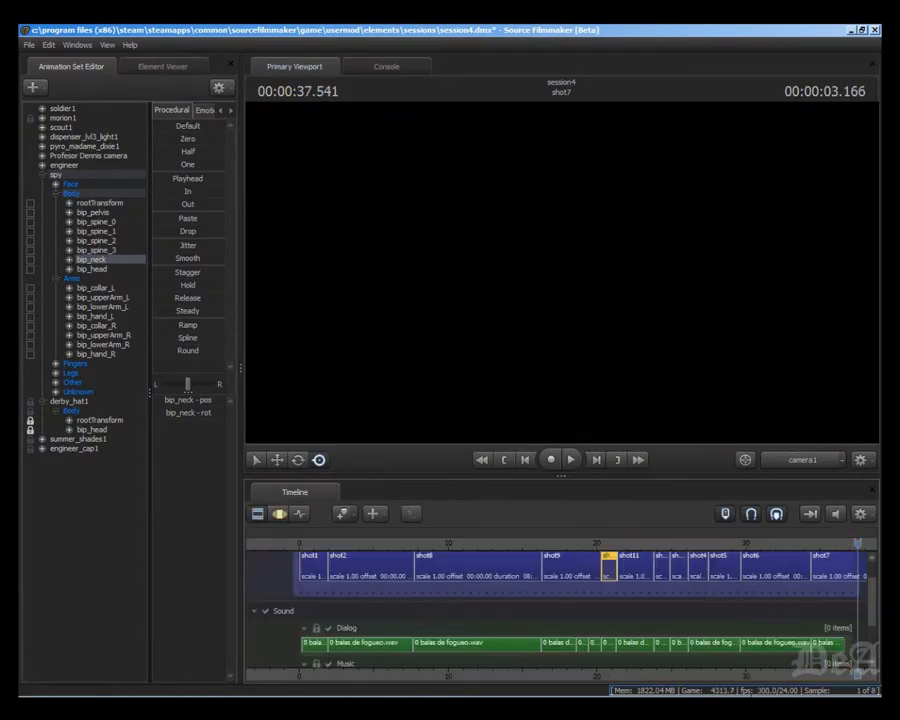
left_click(310, 565)
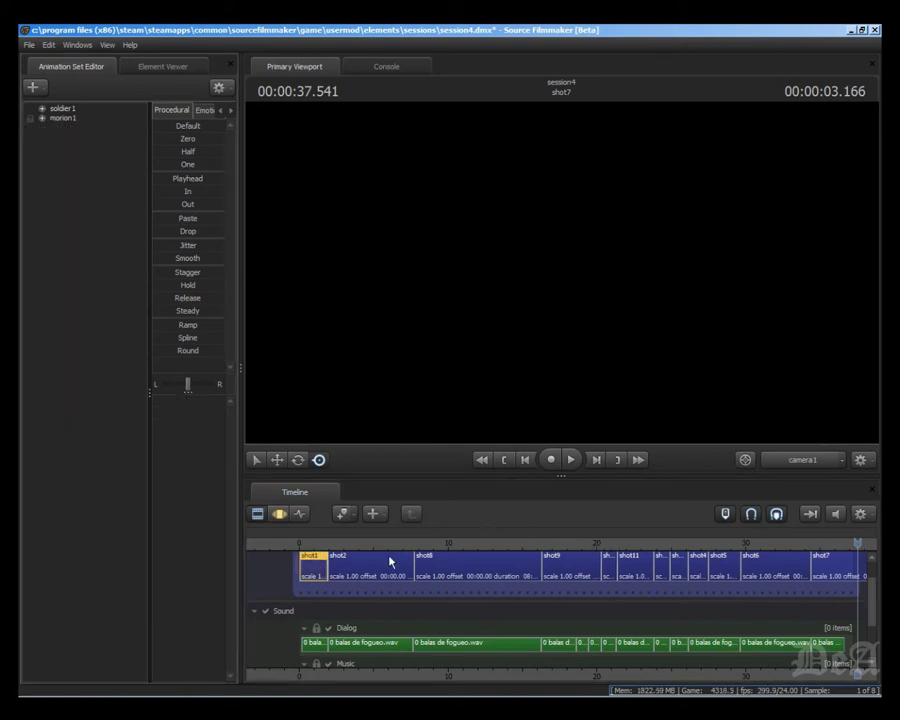
left_click(402, 590)
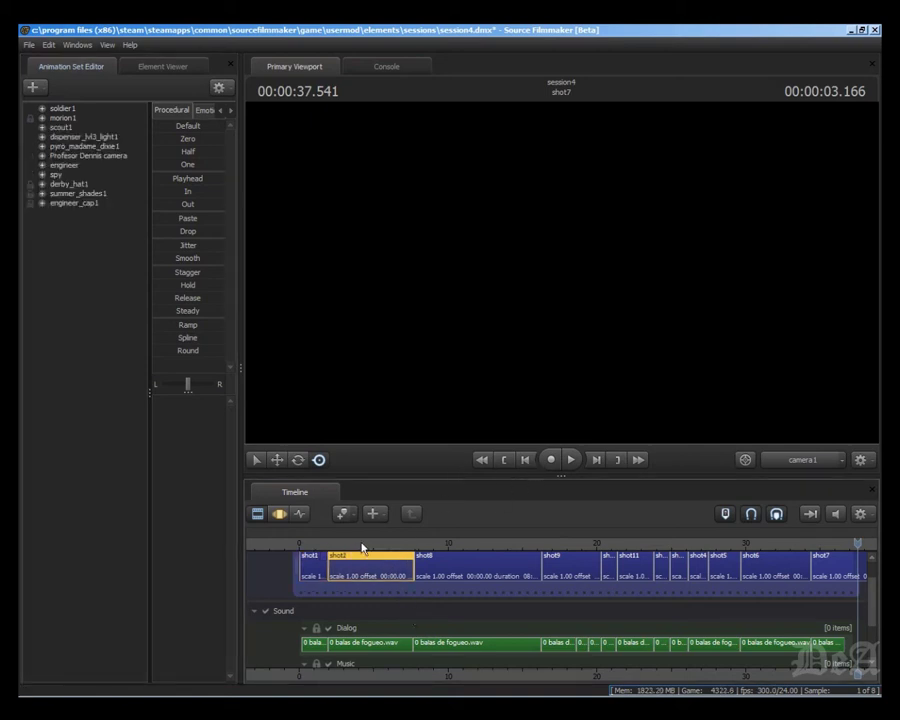
left_click_drag(853, 543, 717, 543)
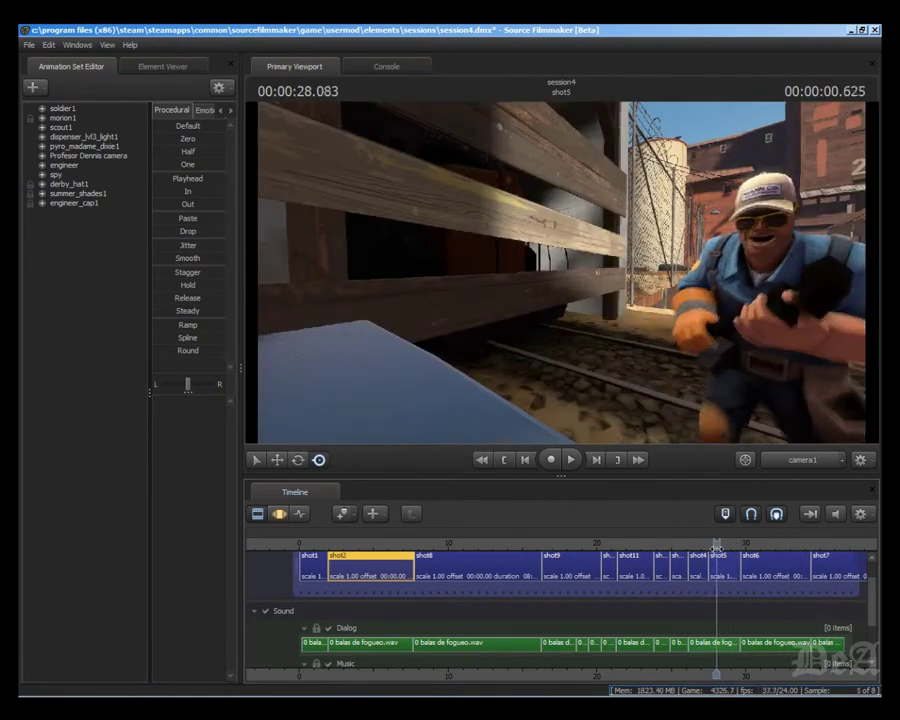
left_click(724, 567)
left_click_drag(716, 541, 712, 541)
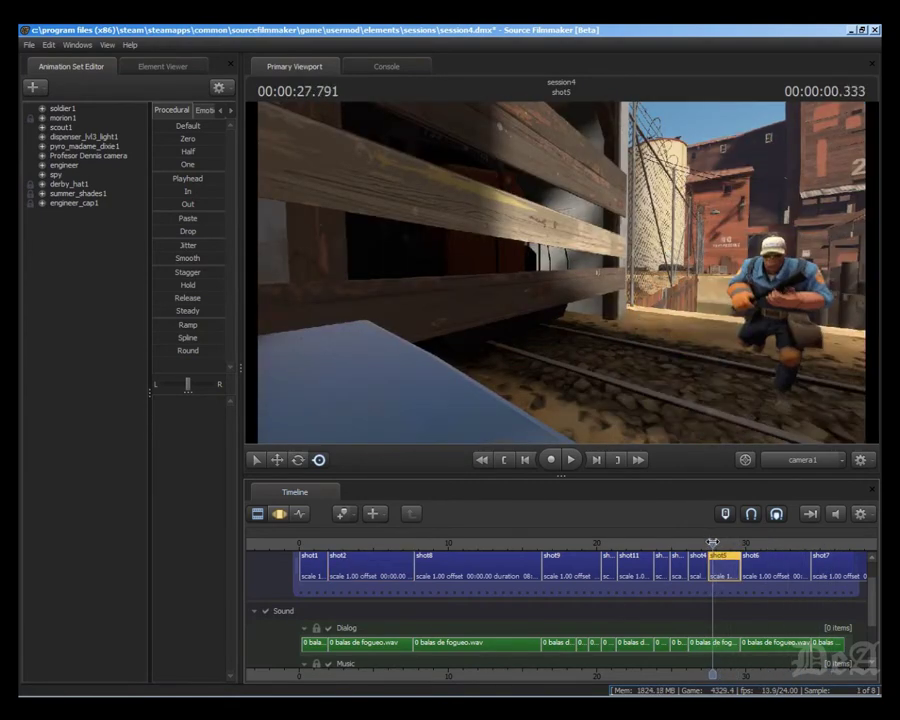
- Save the session
left_click(29, 45)
left_click(125, 313)
key("alt+Tab")
key("alt+Tab")
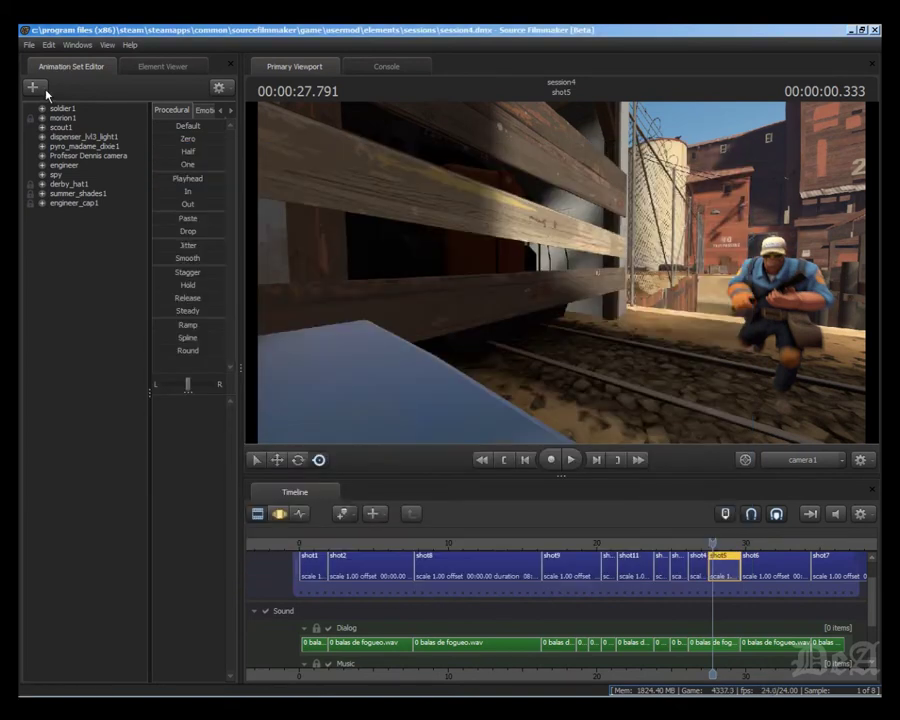
- Start creating an animation set for a new model and browse the models filtered by "smoke"
left_click(42, 90)
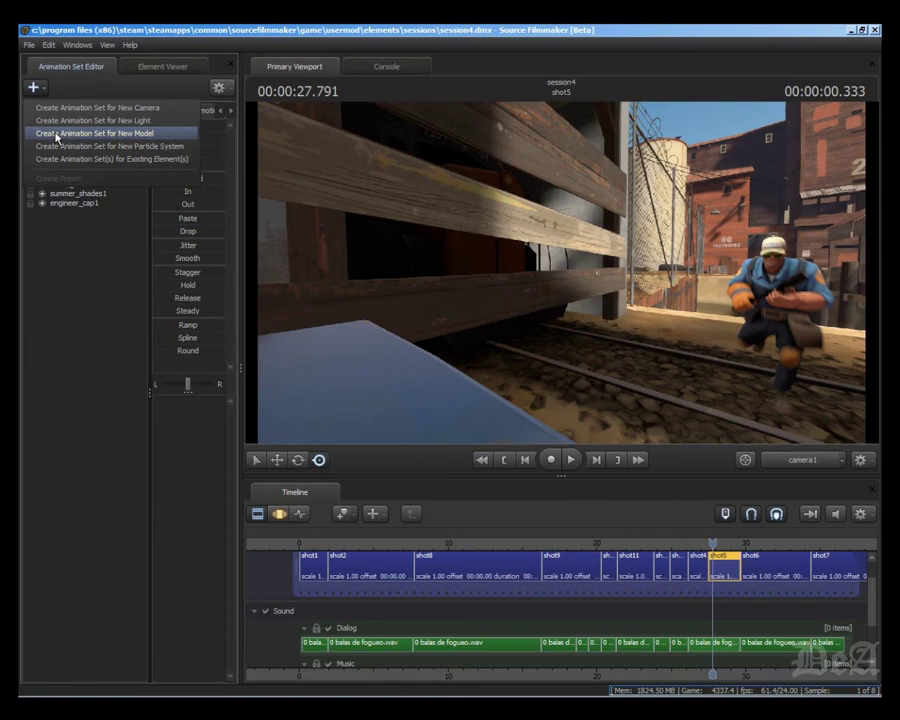
key("Return")
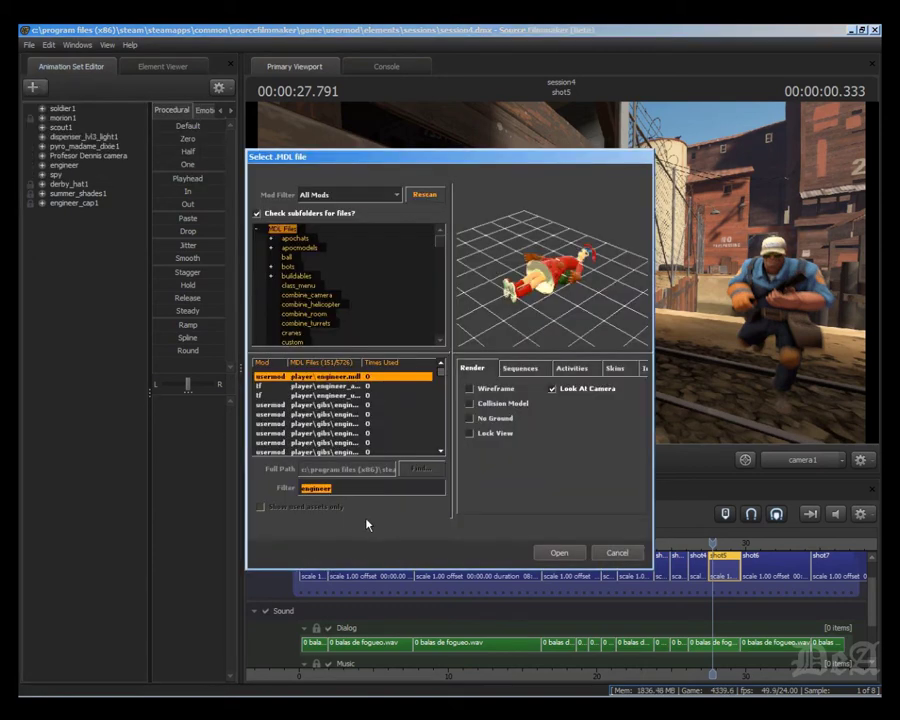
type("s")
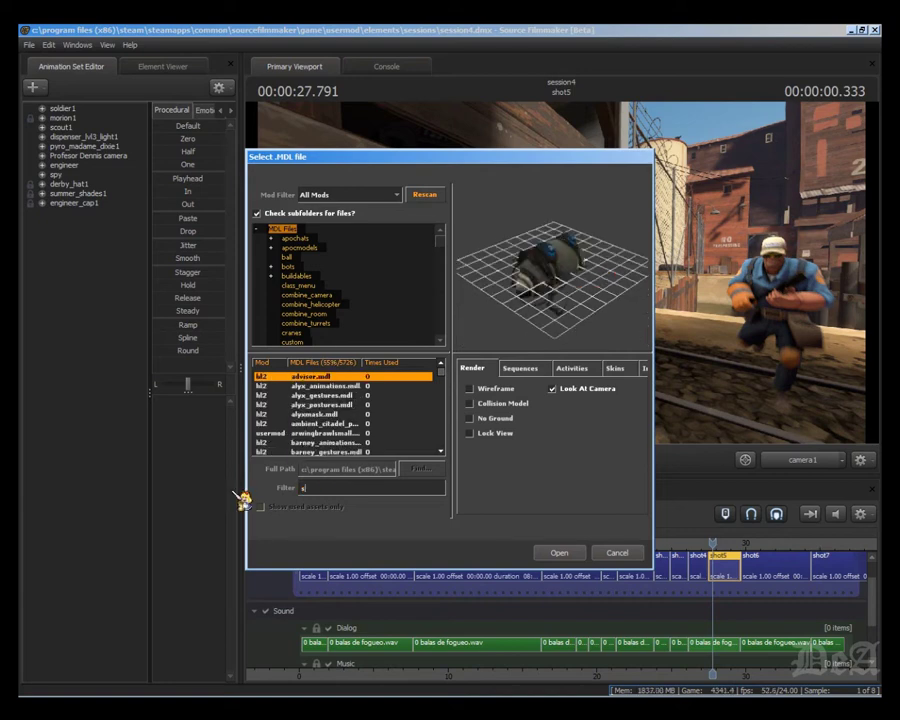
type("moke")
key("Down")
key("Down")
key("Down")
key("Down")
key("Down")
key("Down")
key("Down")
key("Down")
key("Down")
key("Down")
key("Down")
key("Down")
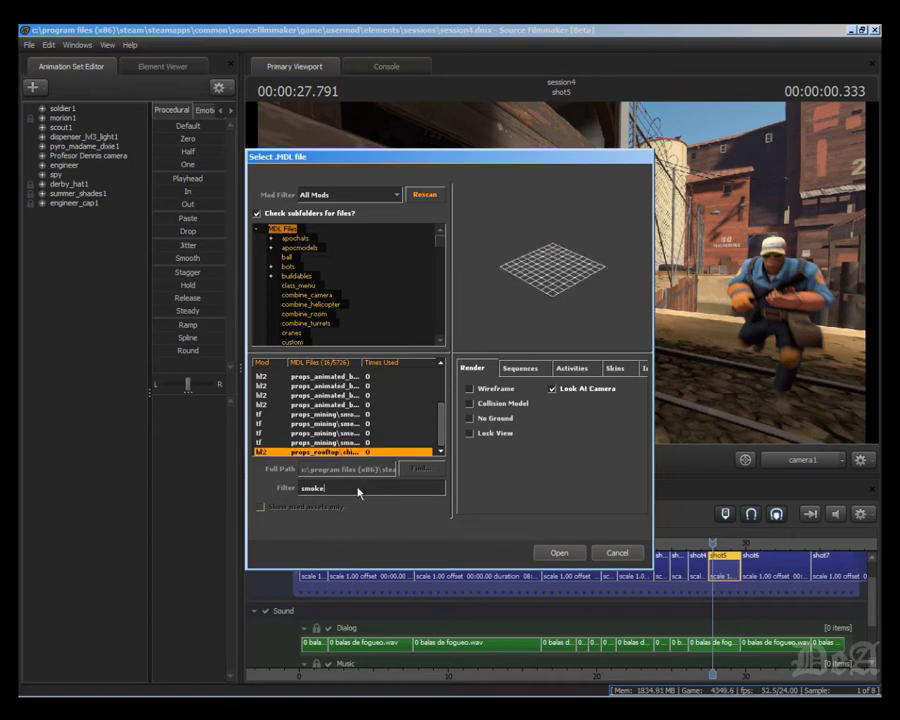
- Filter the models by "steam", preview the entries and close the model picker without adding any
left_click_drag(345, 489, 241, 497)
type("steam")
left_click(386, 377)
key("Down")
key("Down")
key("Down")
key("Down")
key("Down")
key("Down")
key("Down")
key("Down")
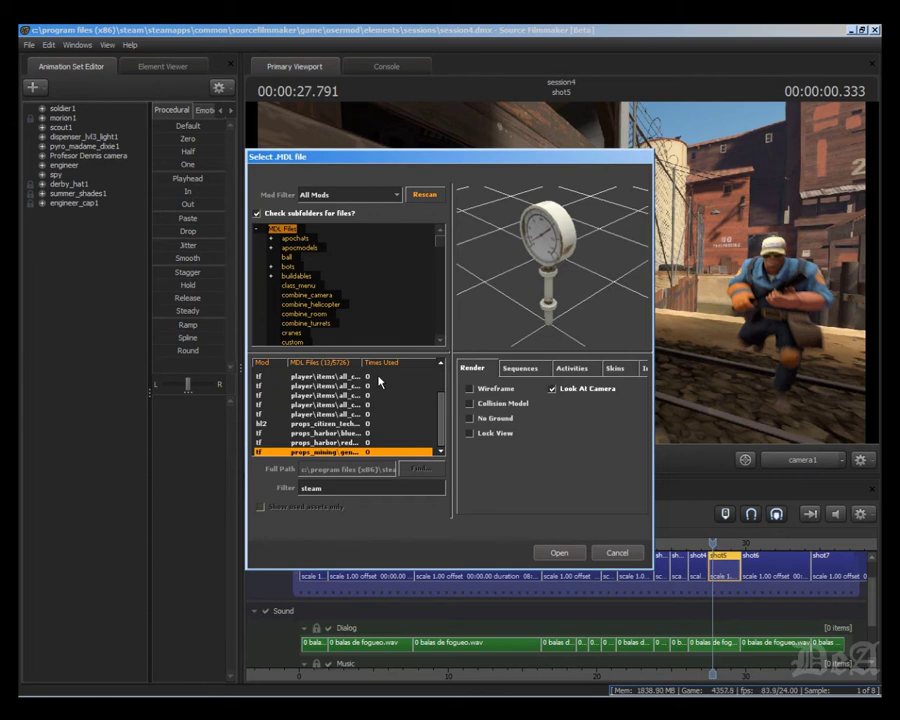
key("Up")
key("Up")
key("Up")
key("Up")
key("Up")
key("Up")
key("Up")
key("Up")
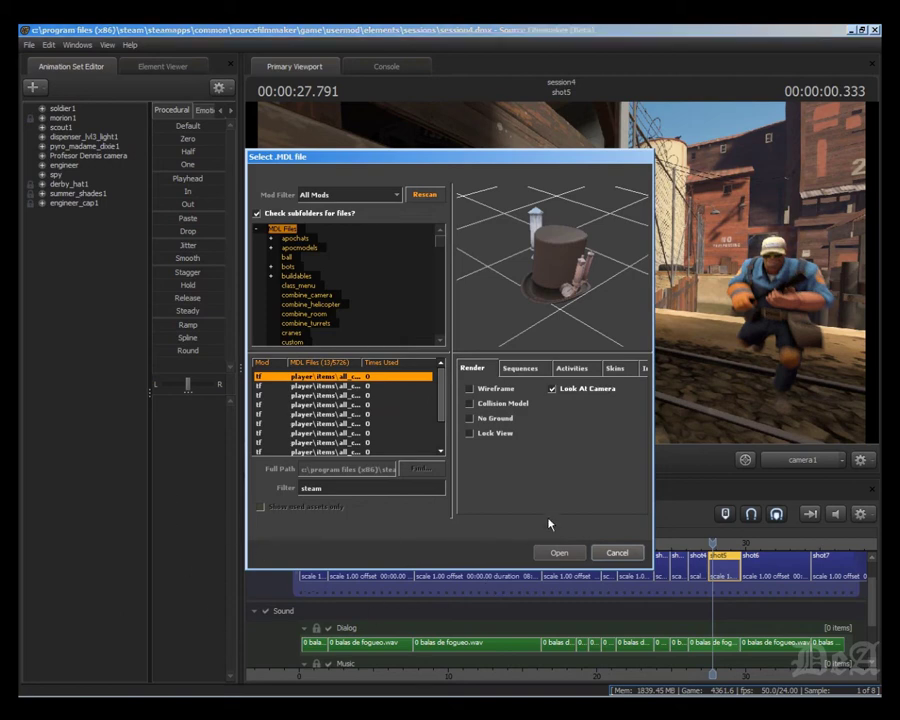
left_click(620, 552)
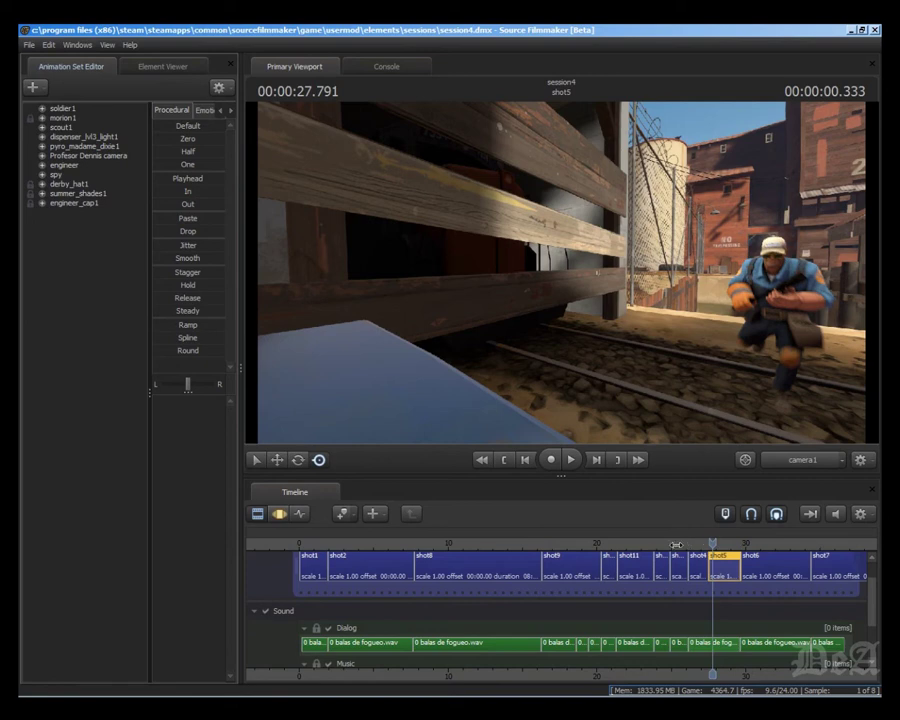
- Scrub through the session from the start of shot1 to shot7 and back to shot11 at 00:00:23.708
left_click_drag(557, 545, 302, 543)
left_click_drag(619, 365, 495, 360)
left_click_drag(565, 364, 562, 364)
left_click_drag(302, 543, 850, 526)
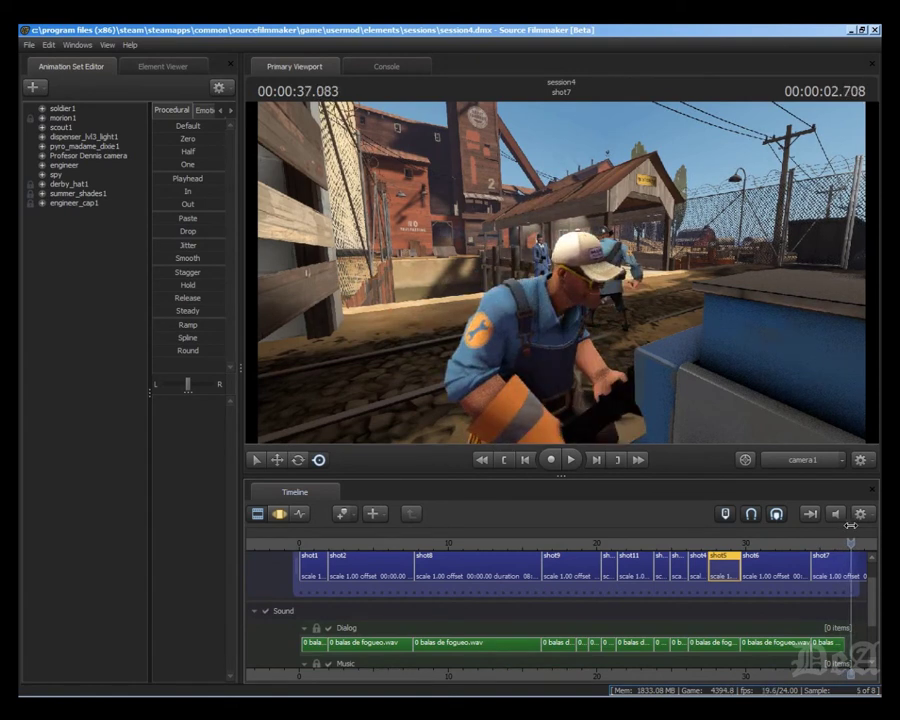
left_click_drag(851, 542, 650, 527)
- Open the movie export settings for the session
left_click(28, 46)
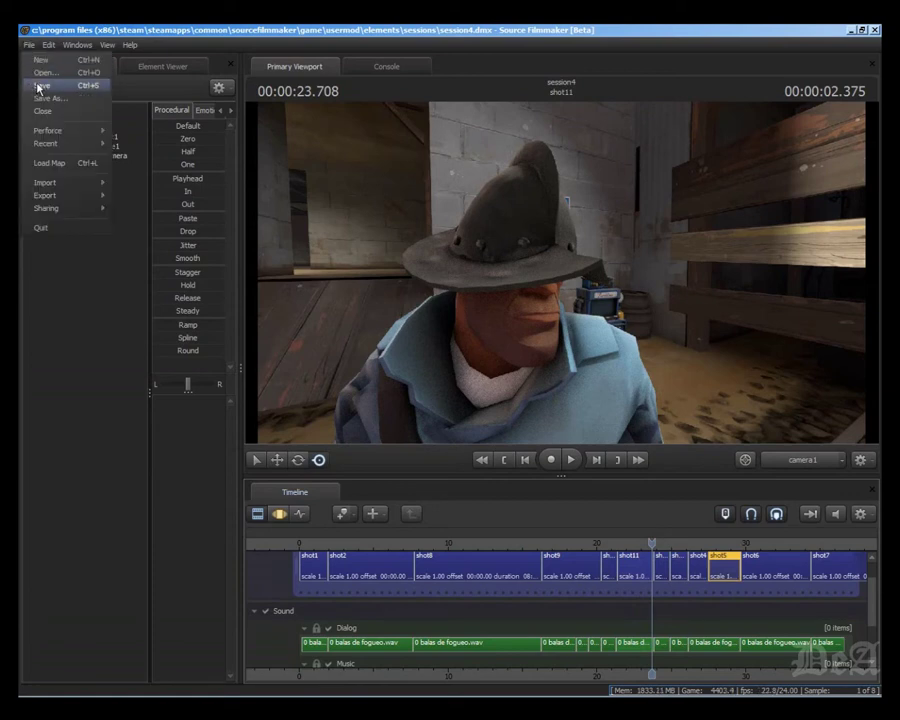
left_click(28, 47)
left_click(28, 46)
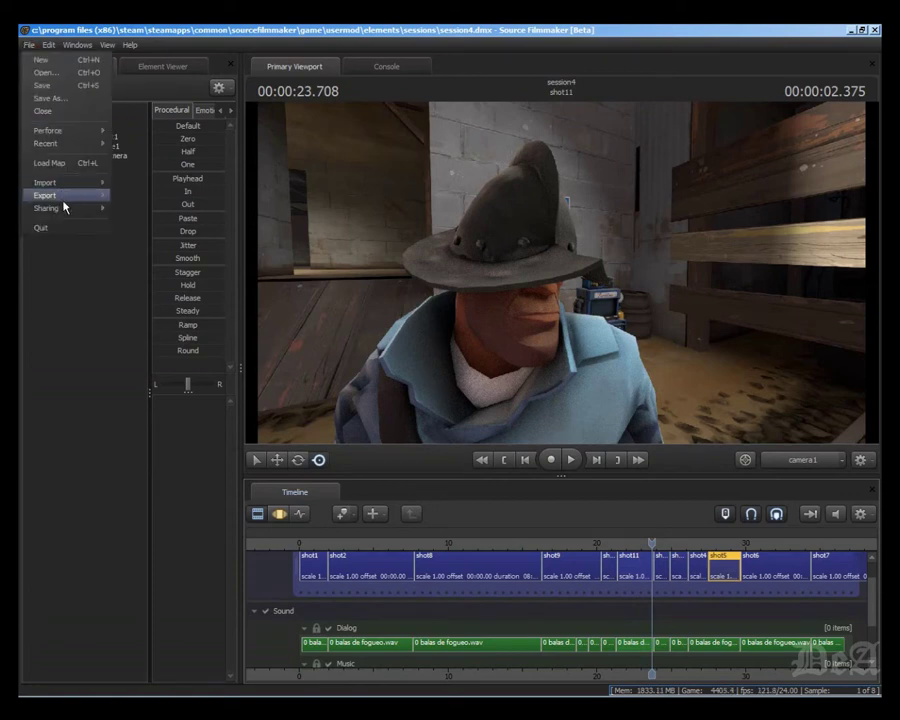
mouse_move(73, 199)
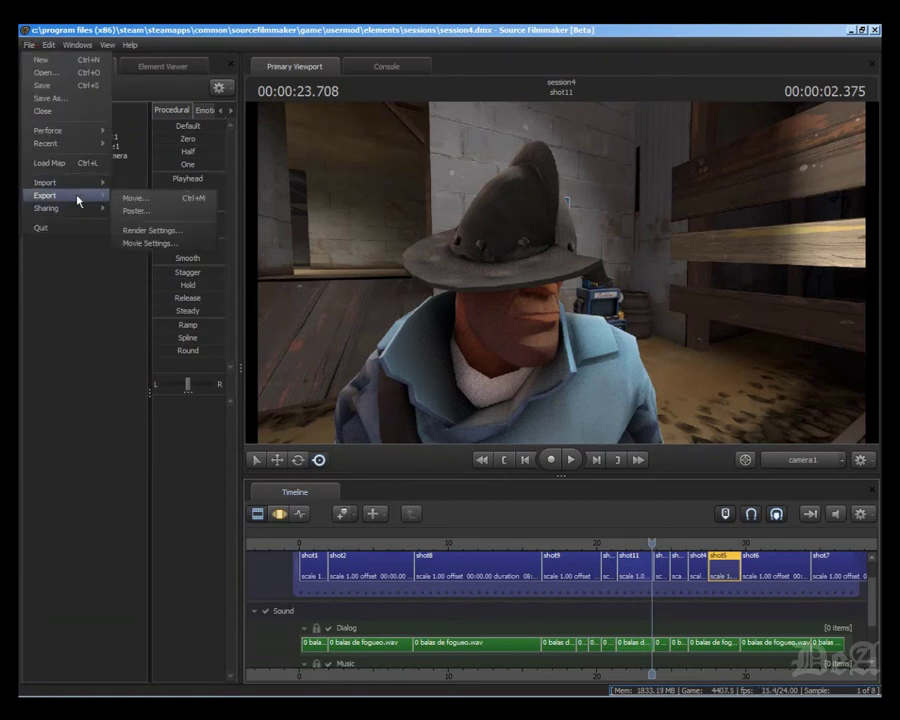
left_click(134, 198)
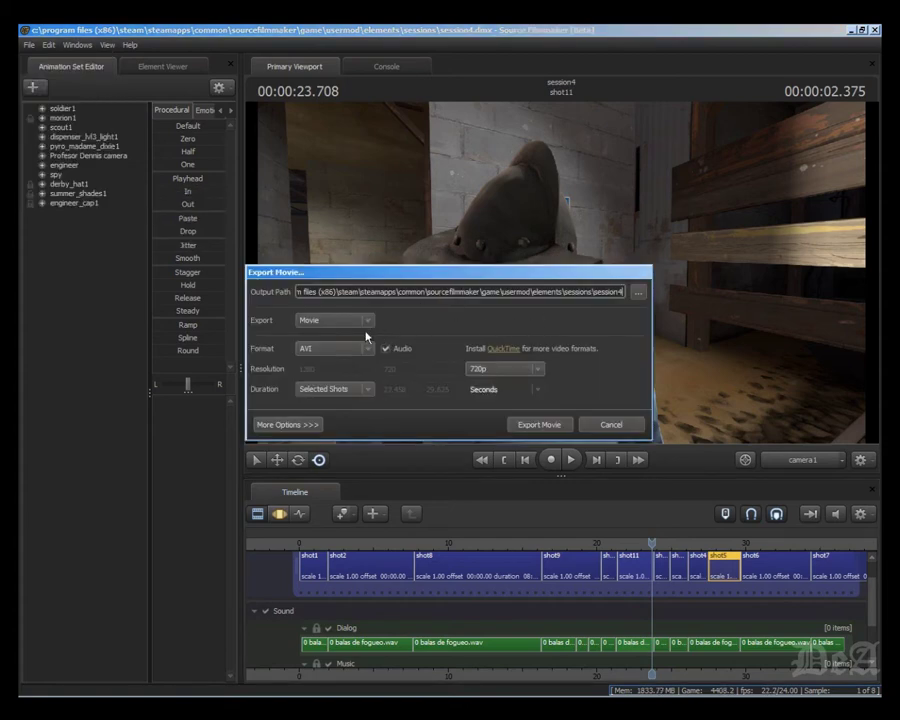
- Set the movie's output file to "Balas de fogueo" on the Desktop and its resolution to 360p
left_click(637, 293)
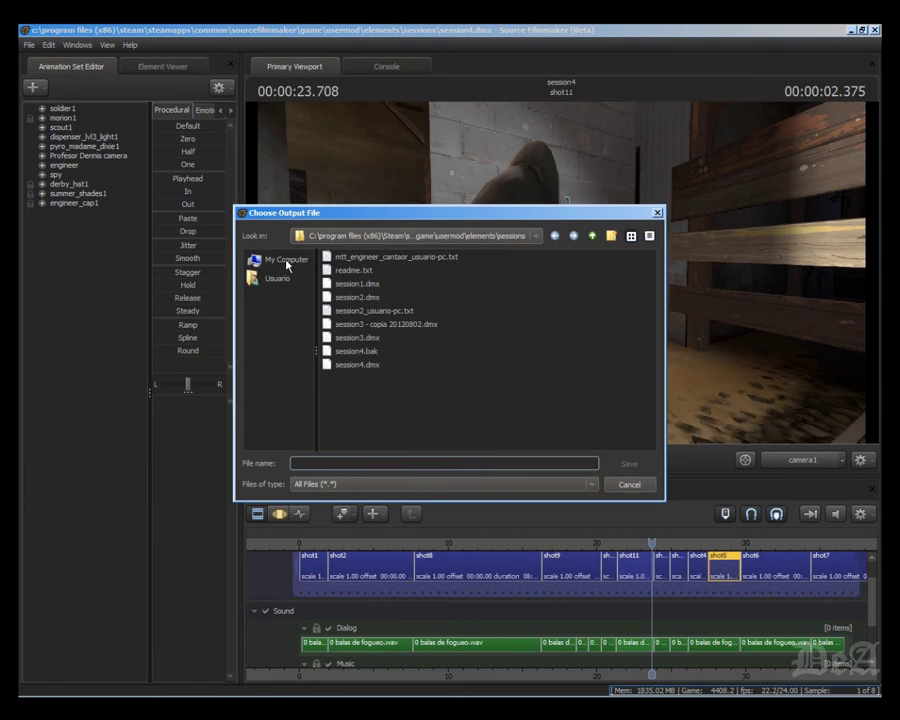
left_click(286, 261)
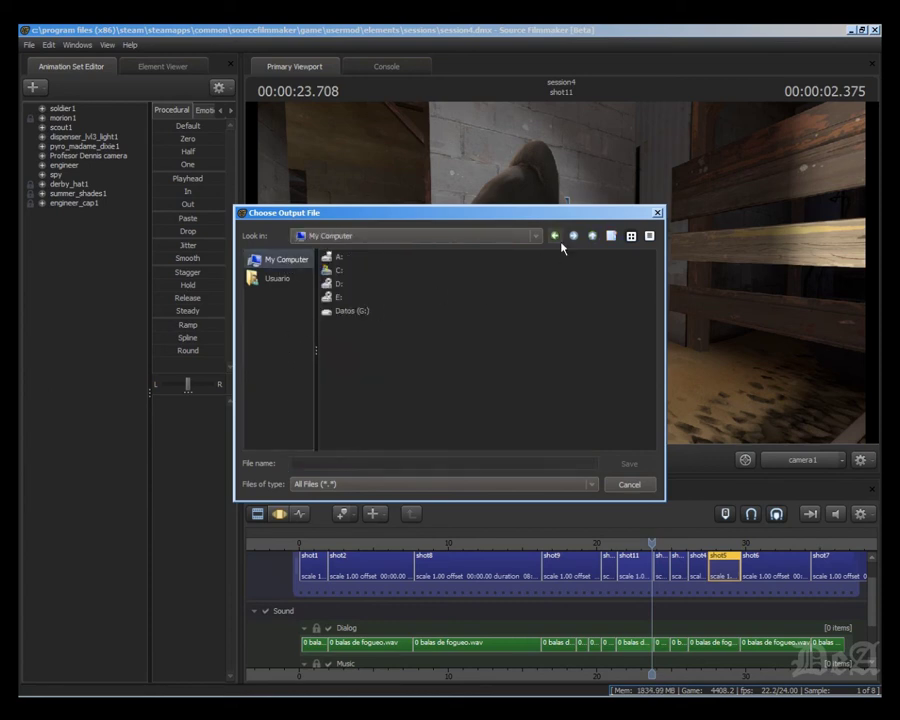
left_click(535, 237)
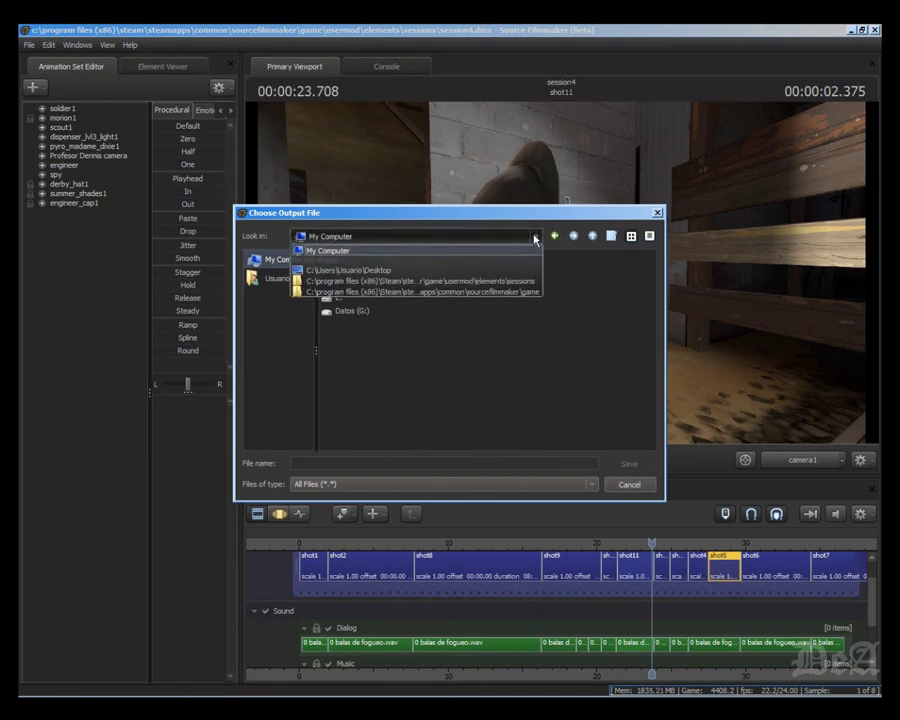
left_click(500, 271)
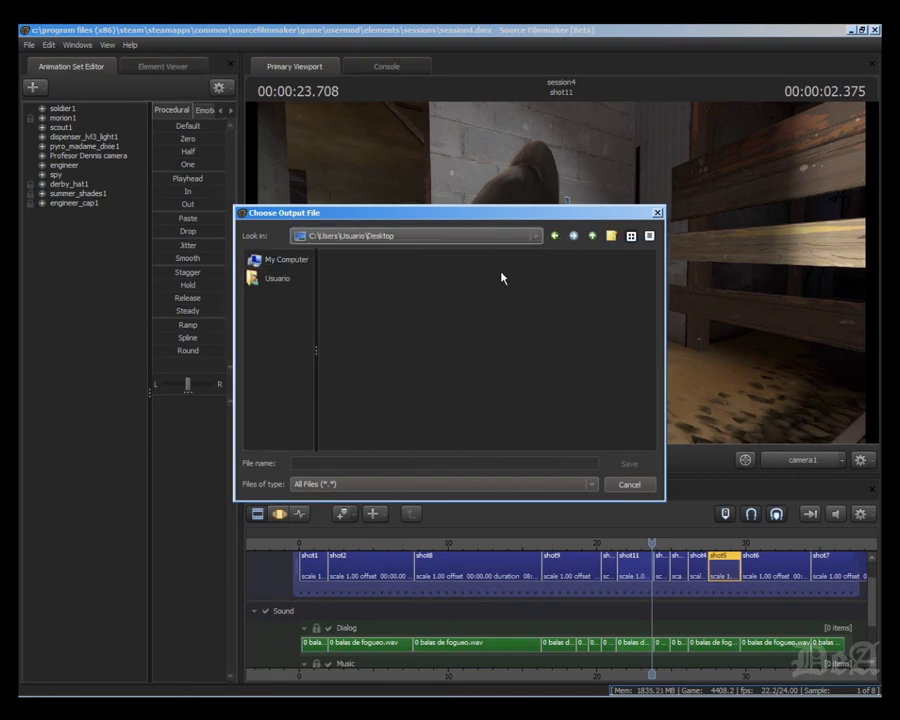
left_click(448, 466)
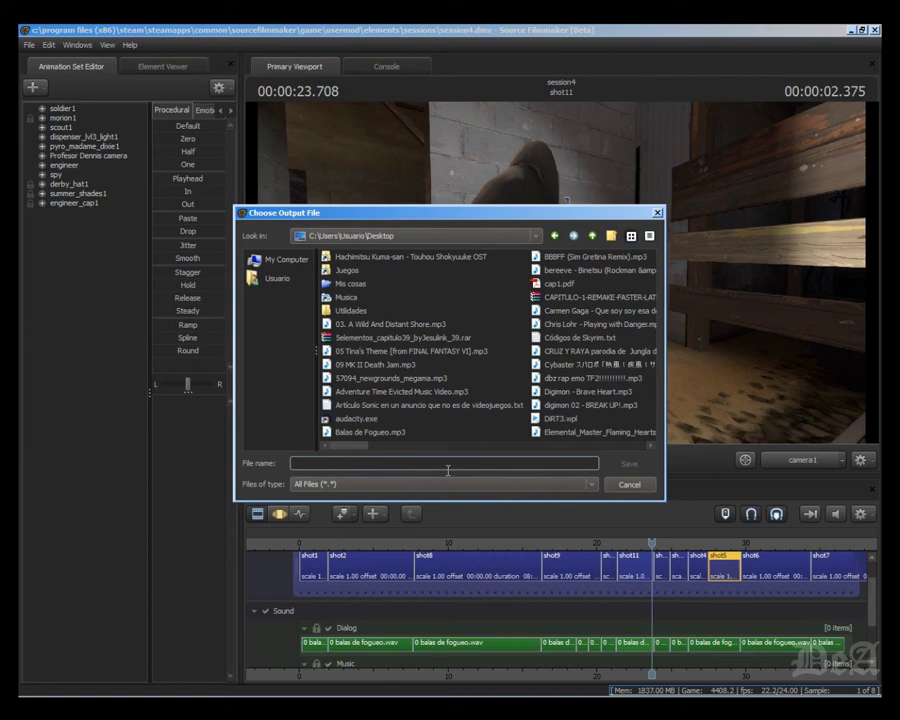
type("Balas de fogue")
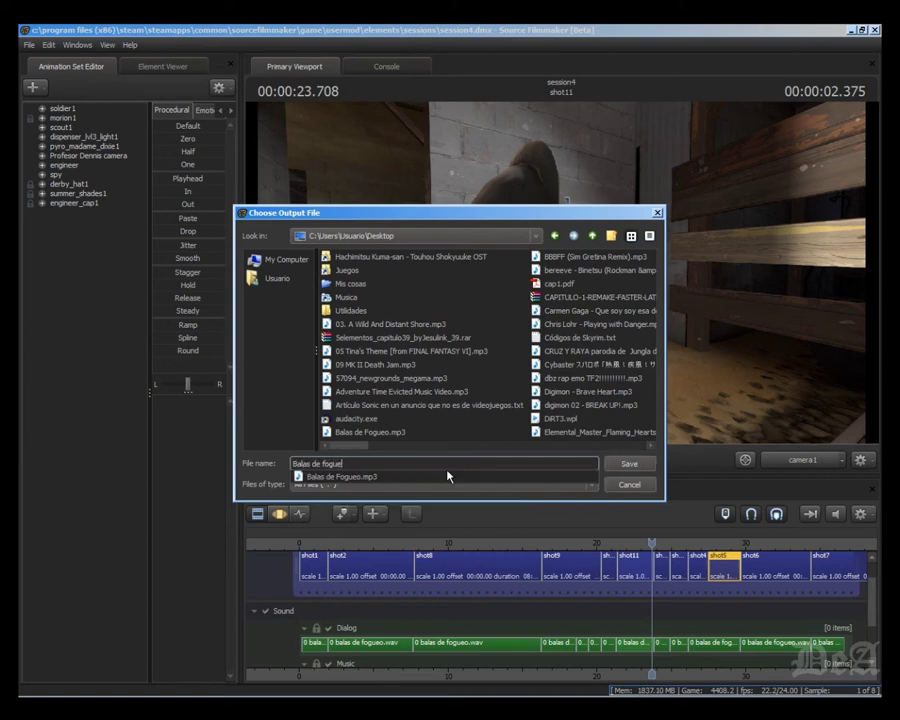
type("o")
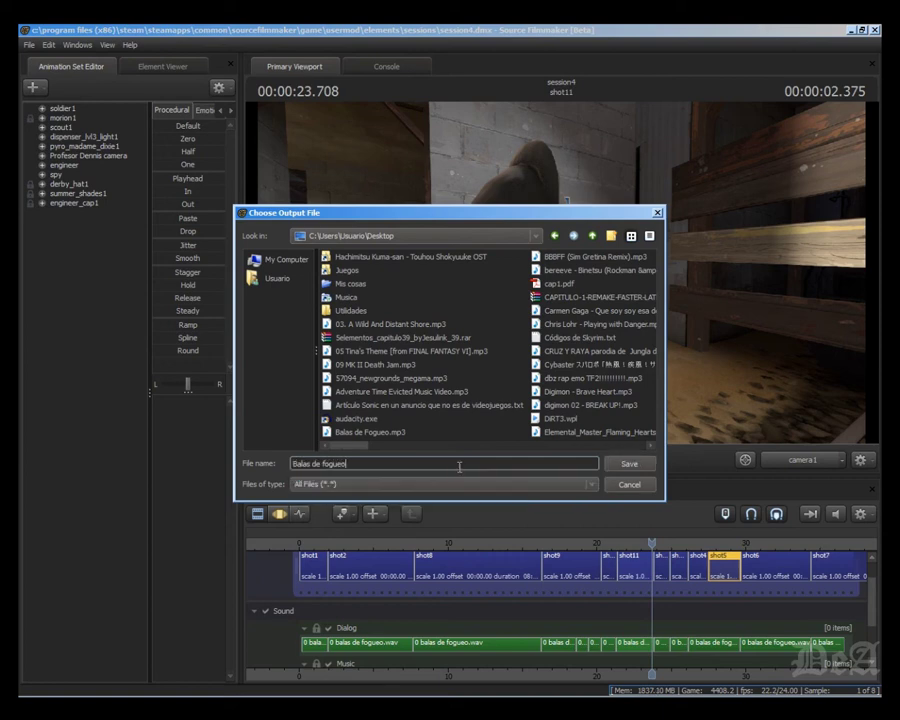
left_click(629, 465)
left_click(539, 371)
left_click(531, 398)
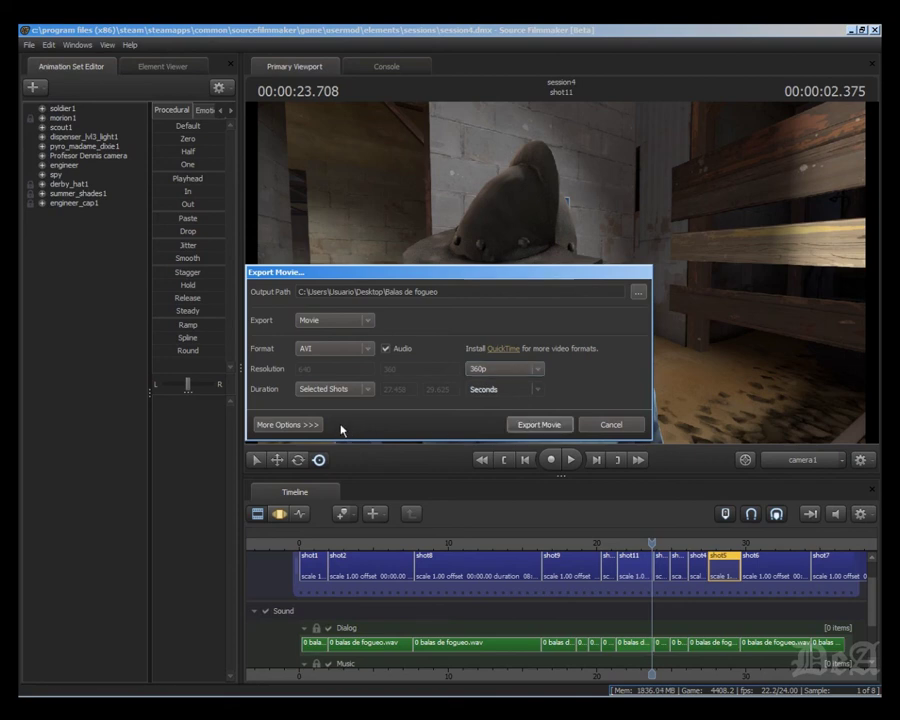
left_click(285, 425)
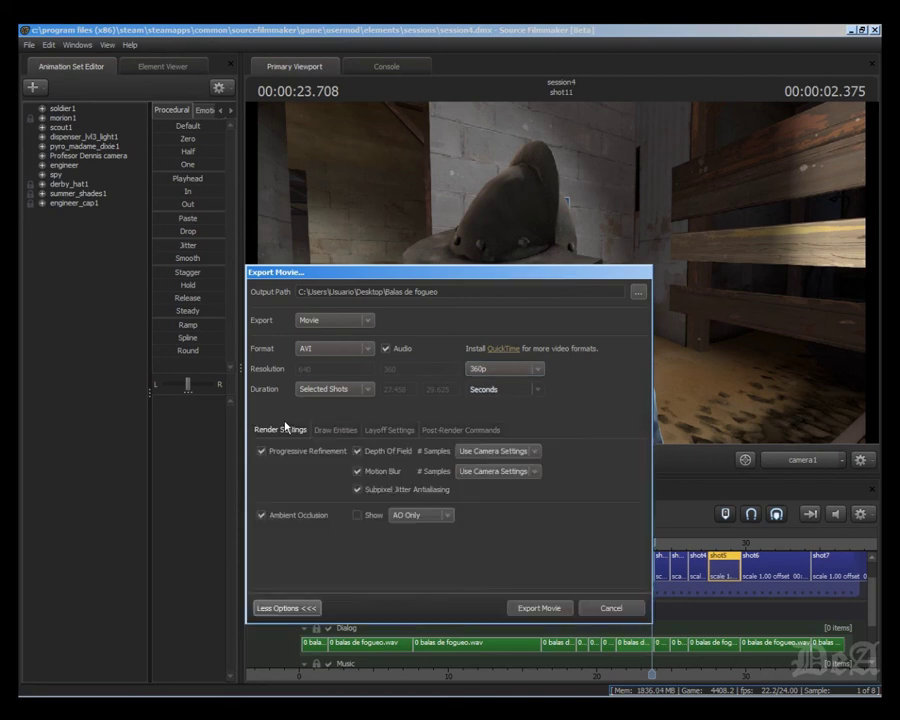
left_click(547, 611)
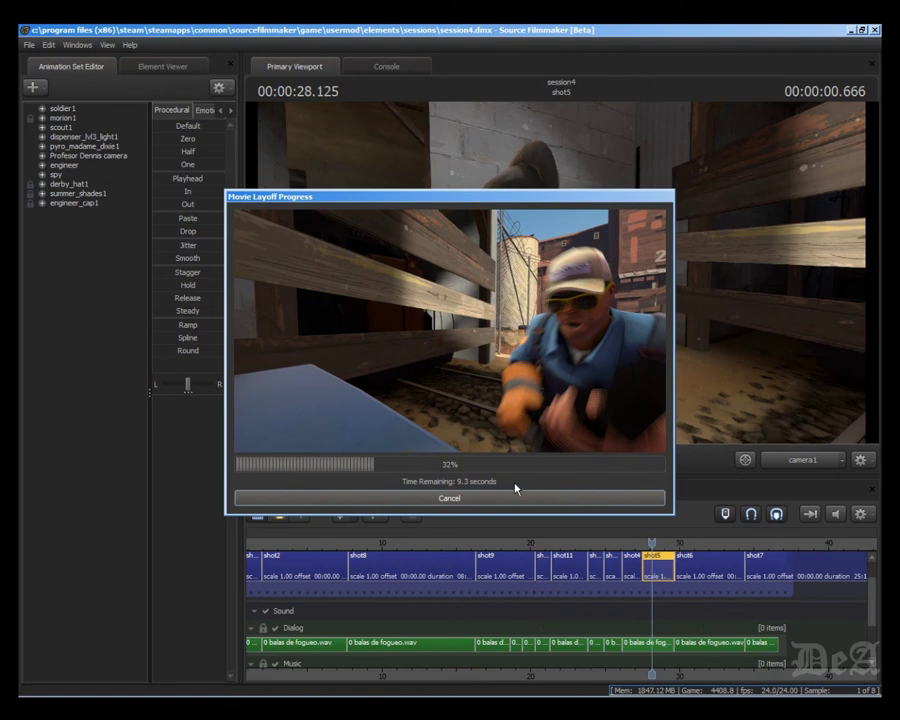
left_click(414, 499)
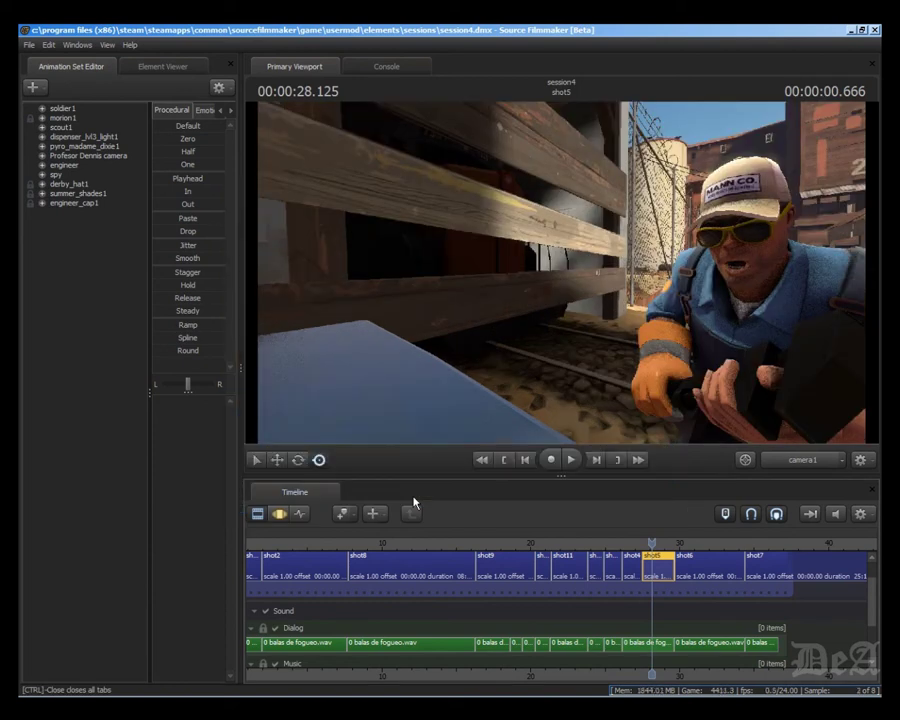
- Set the movie export duration to Sequence and start exporting the AVI movie with audio
left_click(31, 45)
mouse_move(70, 195)
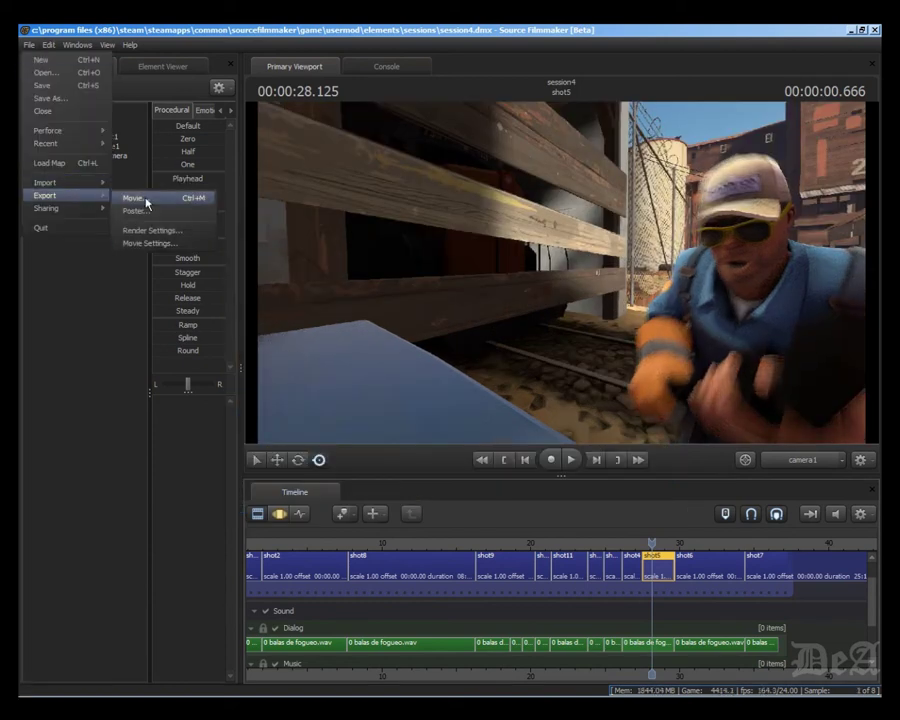
left_click(134, 198)
left_click(367, 392)
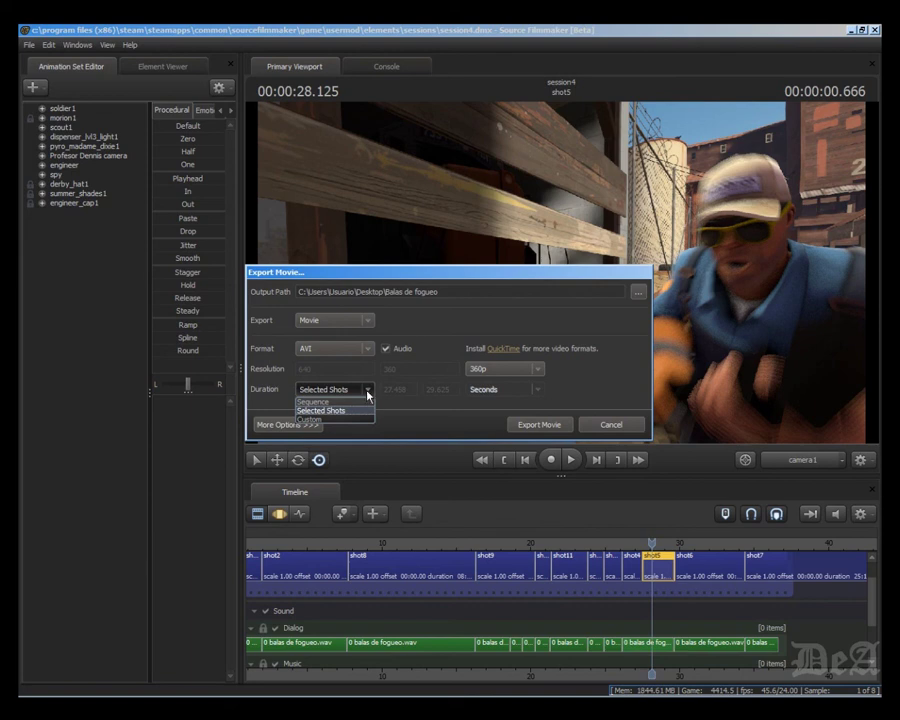
left_click(363, 403)
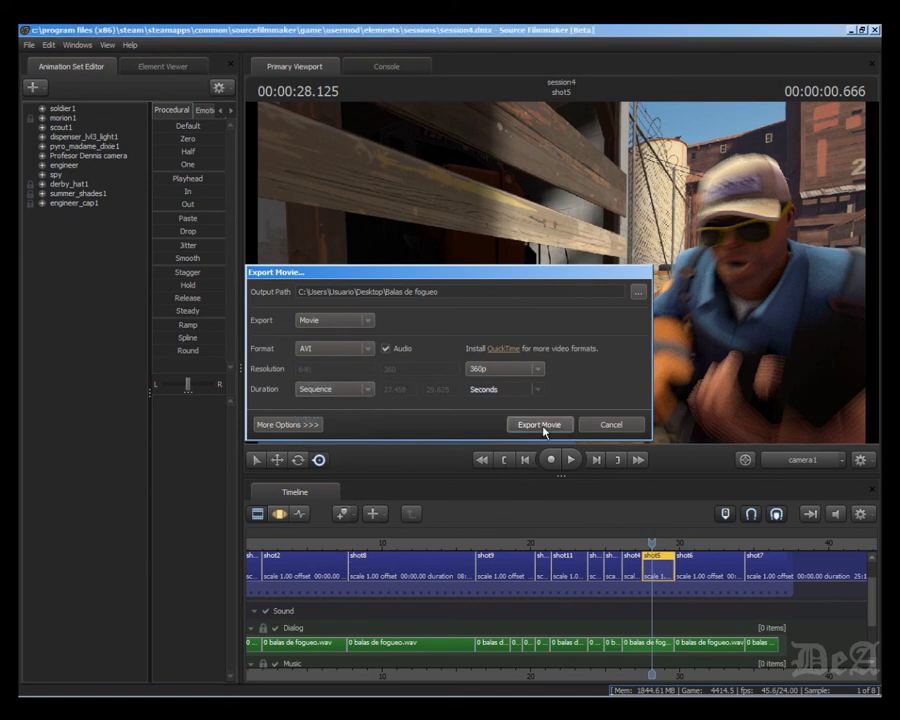
left_click(542, 426)
left_click(392, 374)
left_click(394, 374)
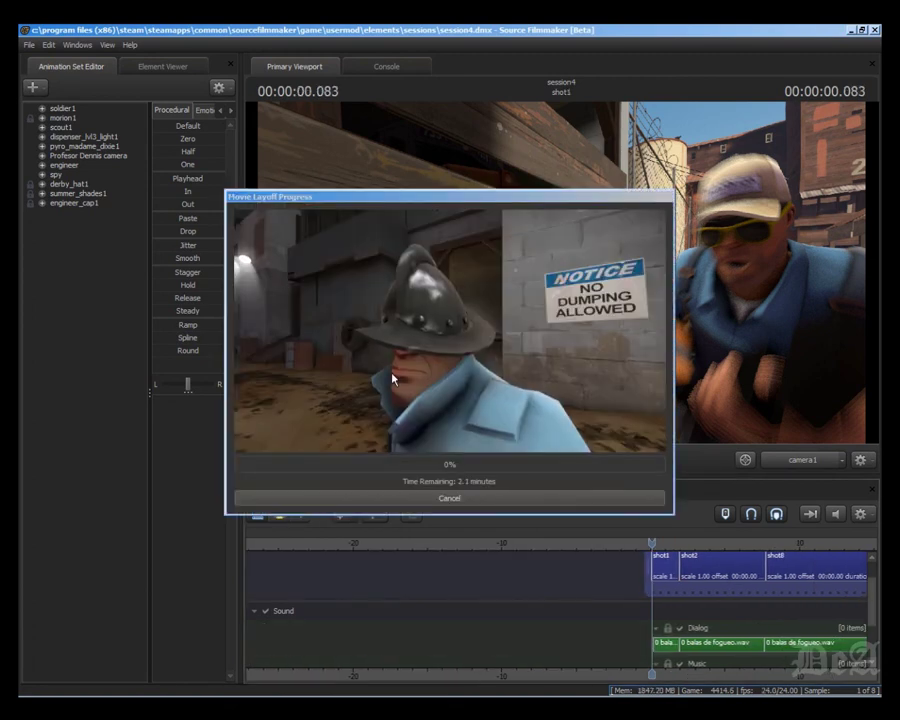